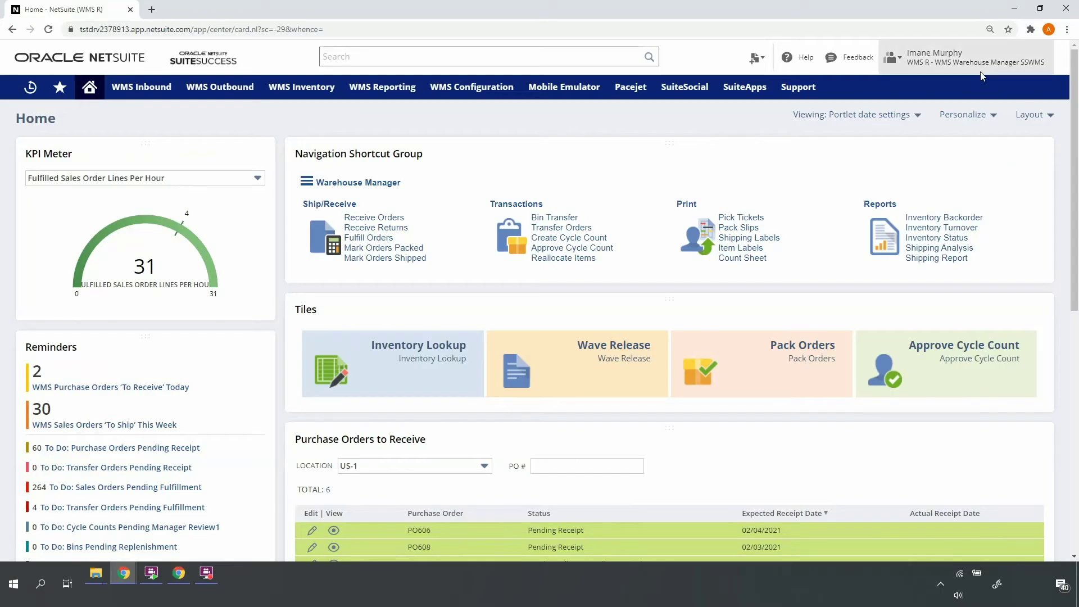
- Open PO611 from the Purchase Orders to Receive list in a new browser tab
{"action": "mouse_move", "coordinate": [981, 71]}
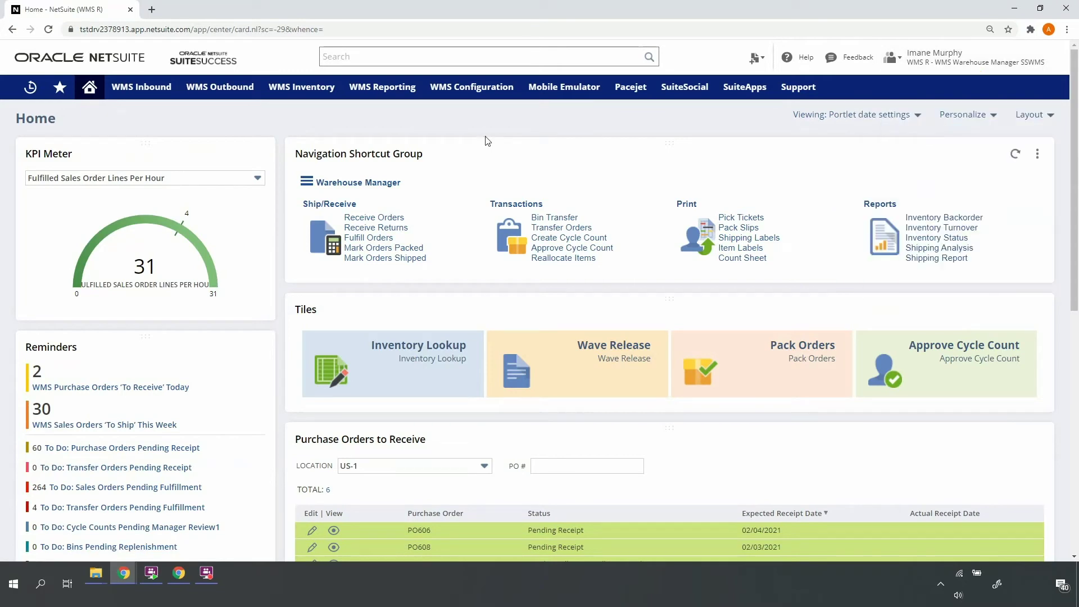
{"action": "scroll", "coordinate": [162, 232], "scroll_direction": "down", "scroll_amount": 2}
{"action": "scroll", "coordinate": [161, 232], "scroll_direction": "down", "scroll_amount": 1}
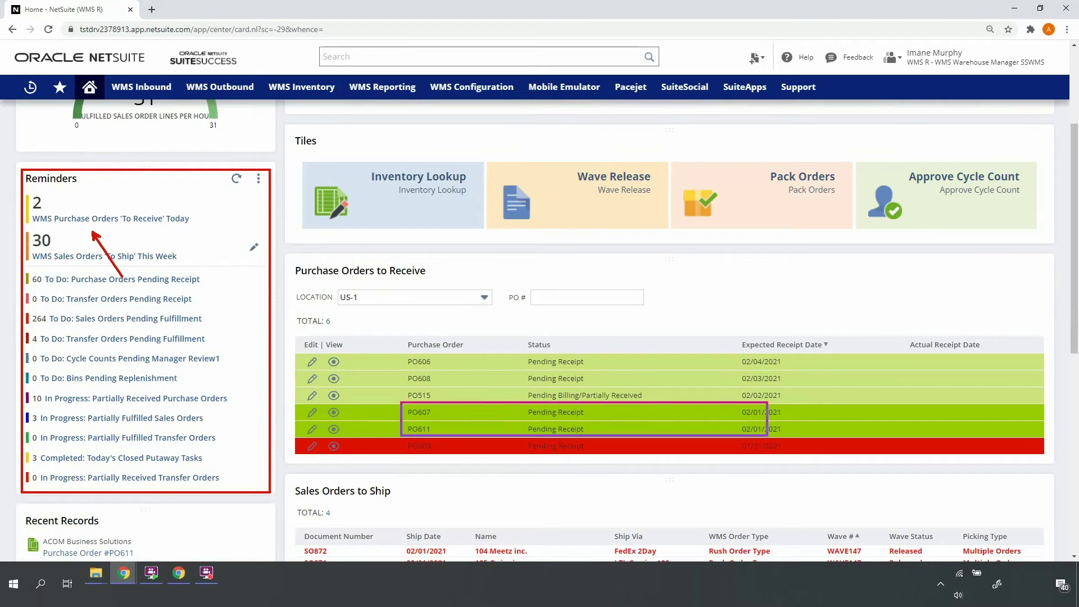
{"action": "right_click", "coordinate": [333, 430]}
{"action": "left_click", "coordinate": [344, 441]}
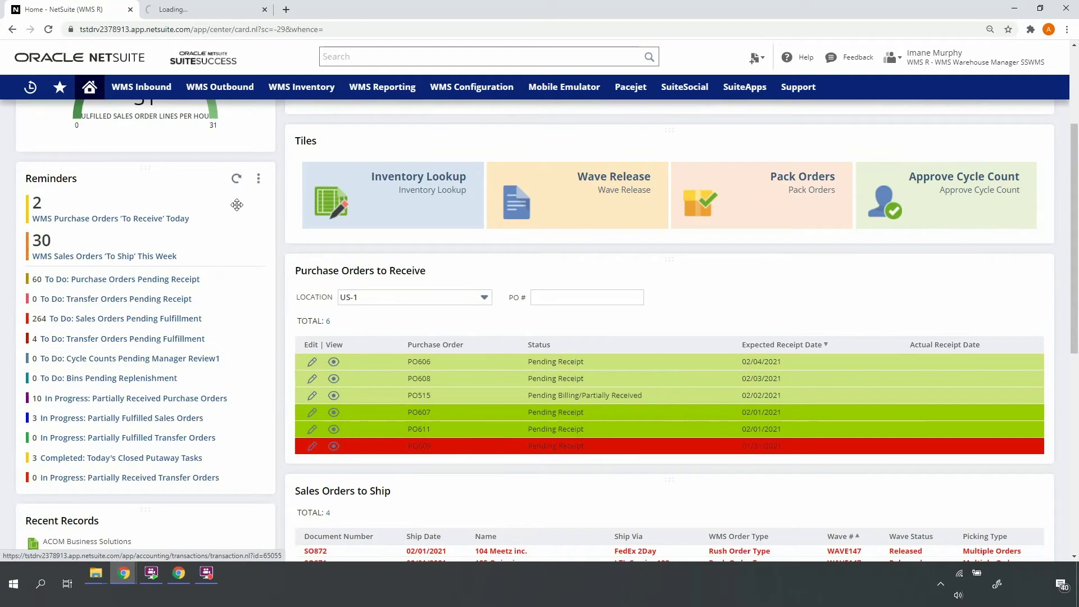
{"action": "left_click", "coordinate": [186, 12]}
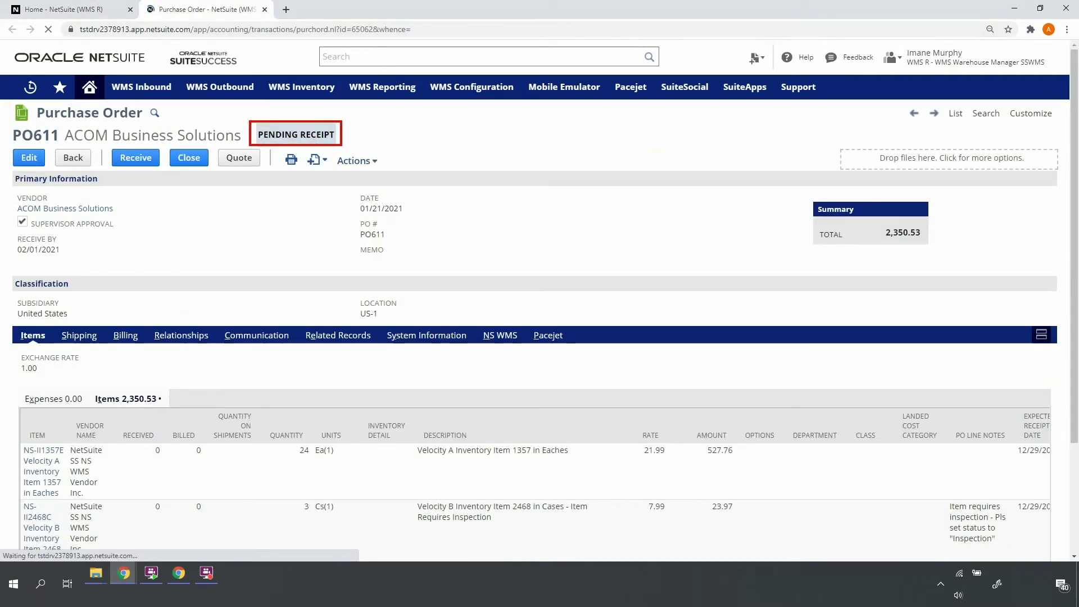
{"action": "scroll", "coordinate": [349, 157], "scroll_direction": "down", "scroll_amount": 3}
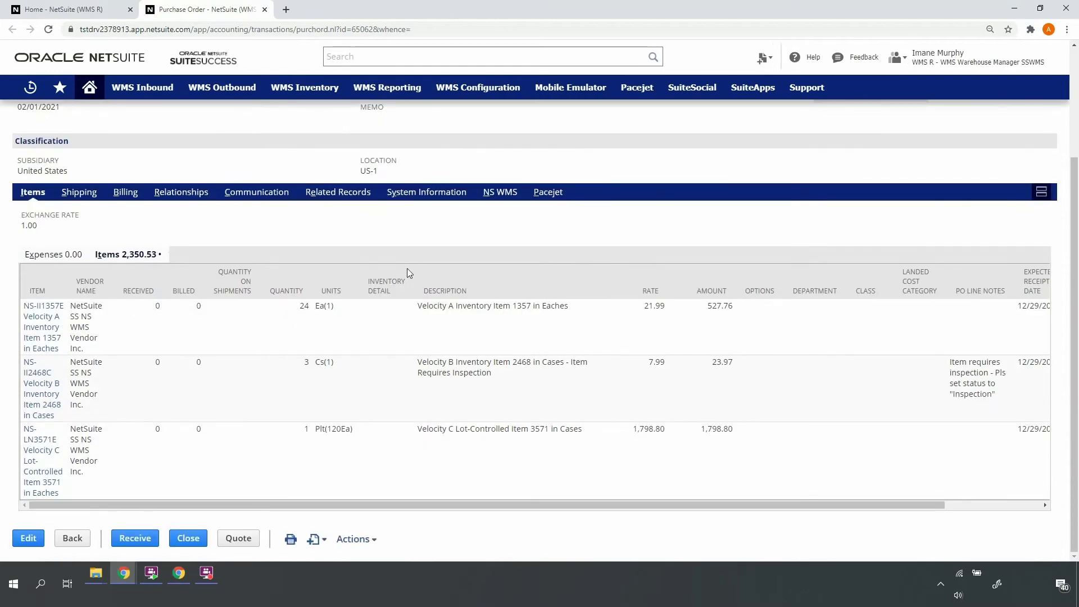
{"action": "mouse_move", "coordinate": [408, 283]}
{"action": "left_mouse_down"}
{"action": "mouse_move", "coordinate": [483, 322]}
{"action": "mouse_move", "coordinate": [596, 347]}
{"action": "mouse_move", "coordinate": [614, 419]}
{"action": "left_mouse_up"}
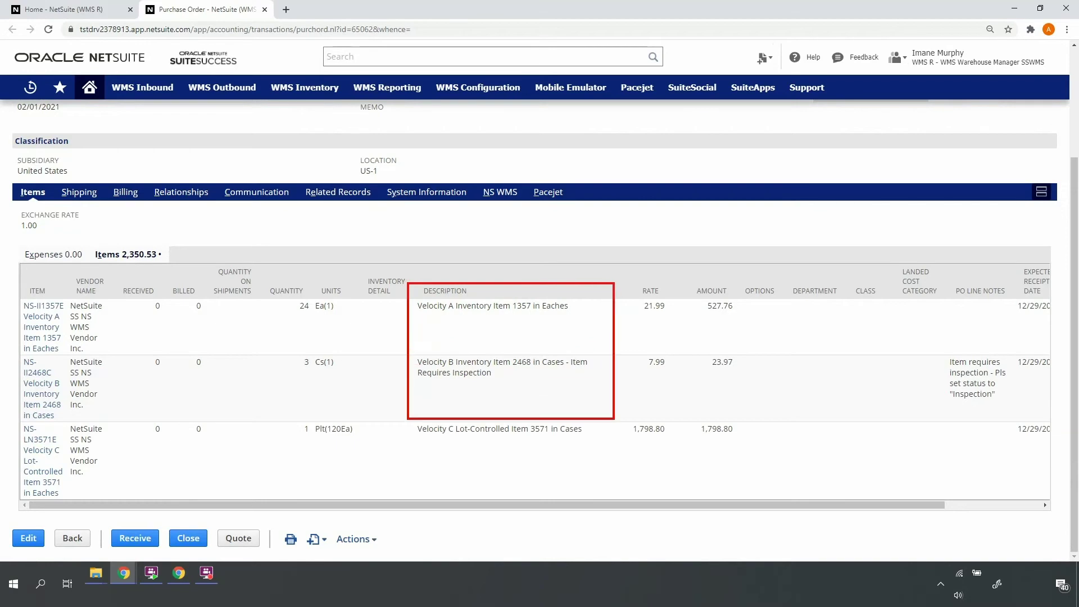
{"action": "left_click_drag", "start_coordinate": [614, 419], "coordinate": [620, 498]}
{"action": "key", "text": "Escape"}
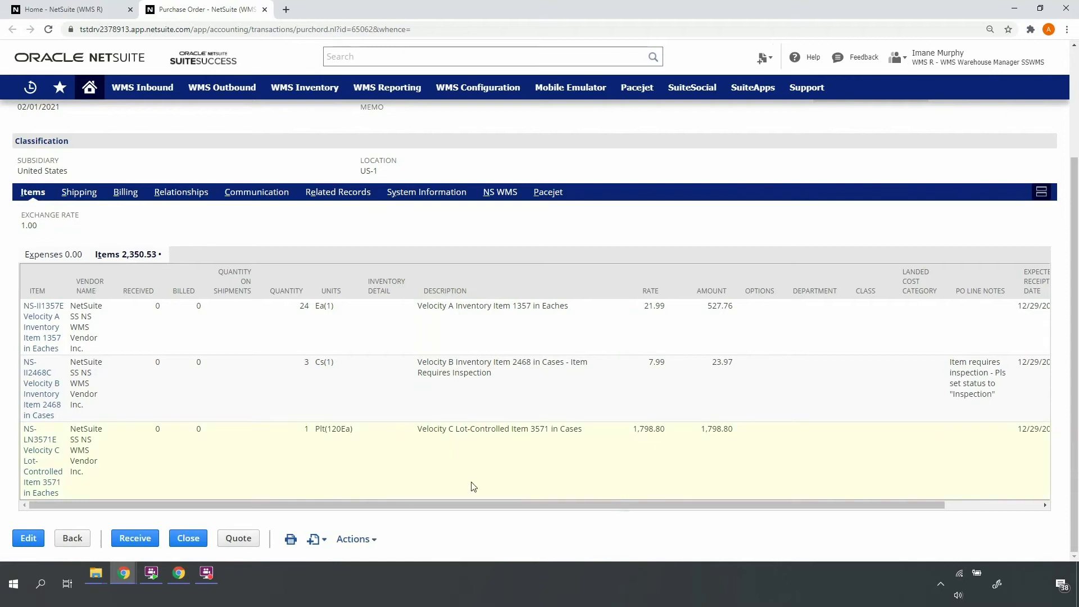
- In SCM Mobile, select warehouse US-1 and start Purchase Order receiving
{"action": "left_click", "coordinate": [184, 527]}
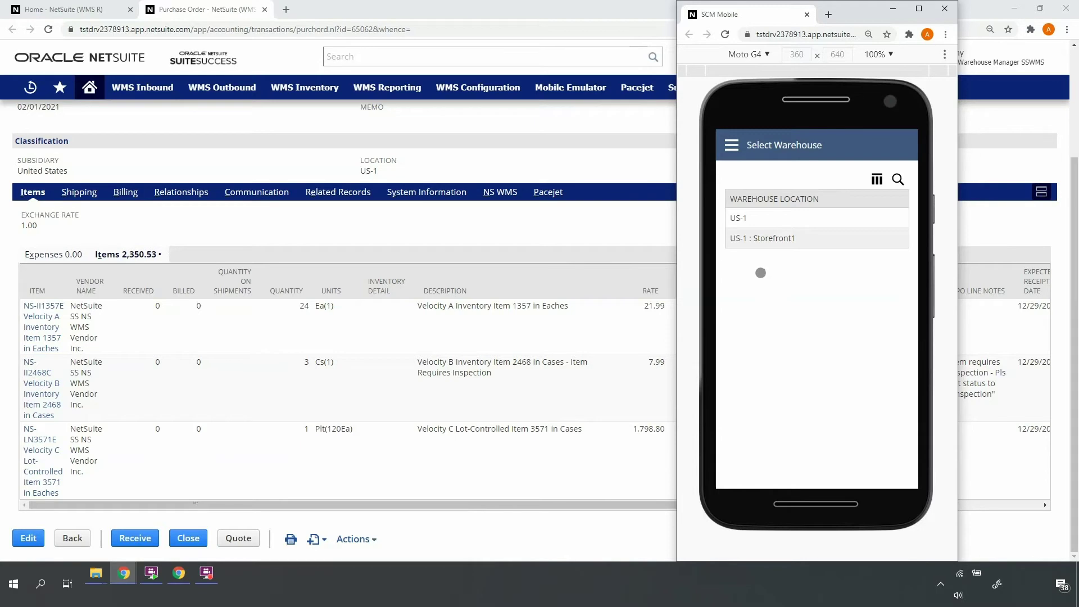
{"action": "left_click", "coordinate": [750, 219]}
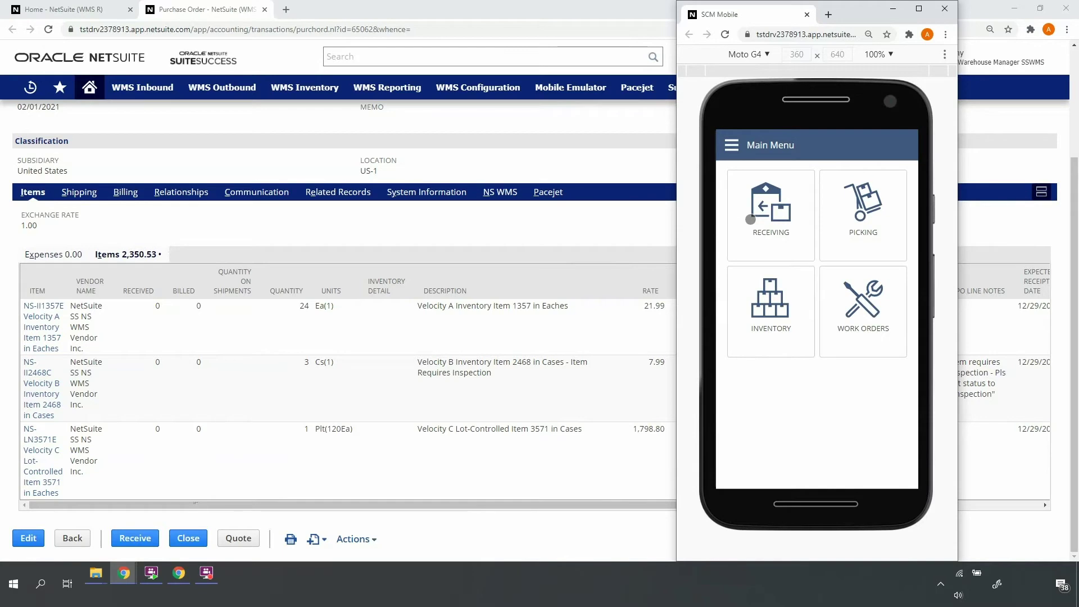
{"action": "left_click", "coordinate": [772, 218]}
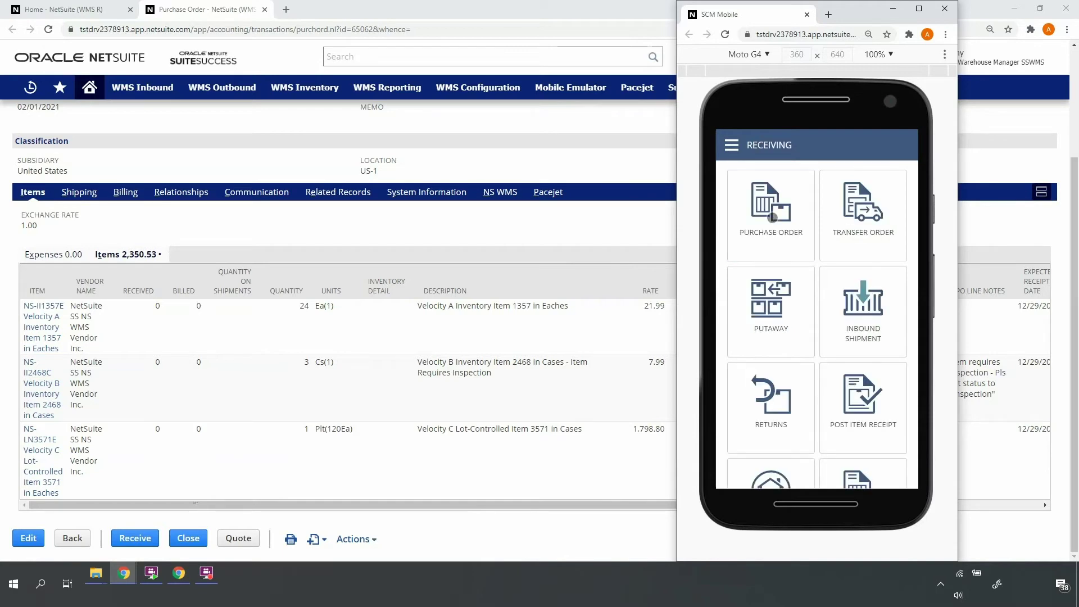
{"action": "mouse_move", "coordinate": [823, 174]}
{"action": "left_mouse_down"}
{"action": "mouse_move", "coordinate": [868, 238]}
{"action": "mouse_move", "coordinate": [907, 259]}
{"action": "left_mouse_up"}
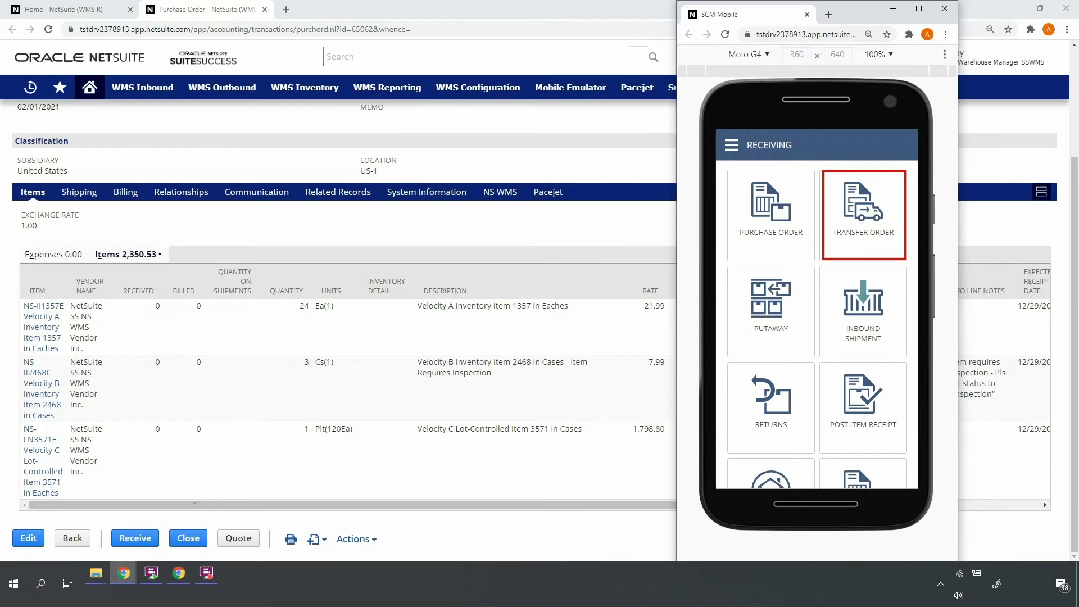
{"action": "mouse_move", "coordinate": [824, 270]}
{"action": "left_mouse_down"}
{"action": "mouse_move", "coordinate": [886, 349]}
{"action": "mouse_move", "coordinate": [907, 356]}
{"action": "left_mouse_up"}
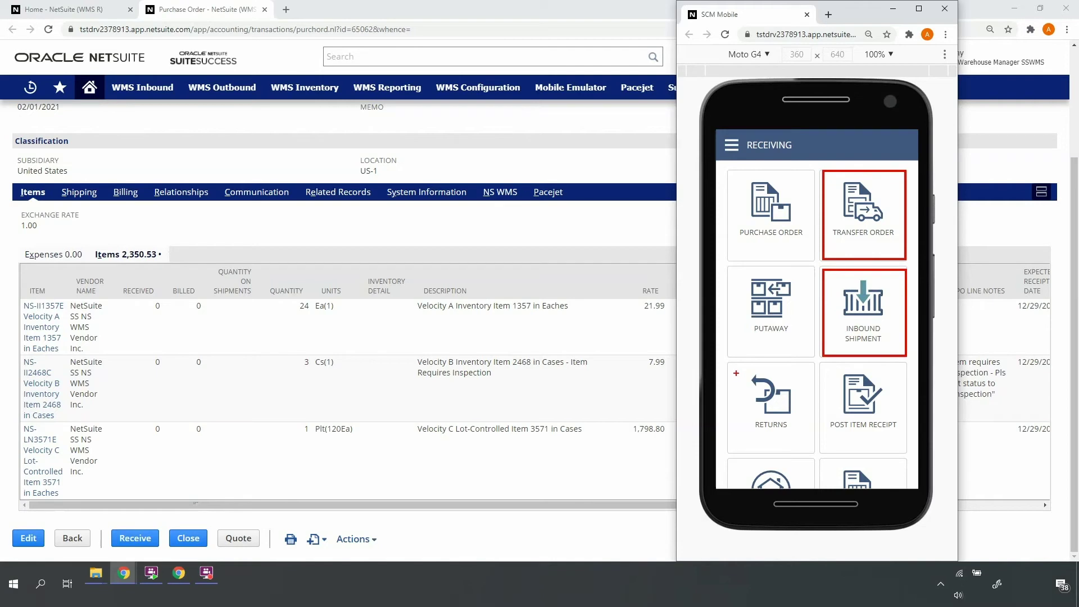
{"action": "left_click_drag", "start_coordinate": [730, 366], "coordinate": [812, 453]}
{"action": "left_click", "coordinate": [769, 231]}
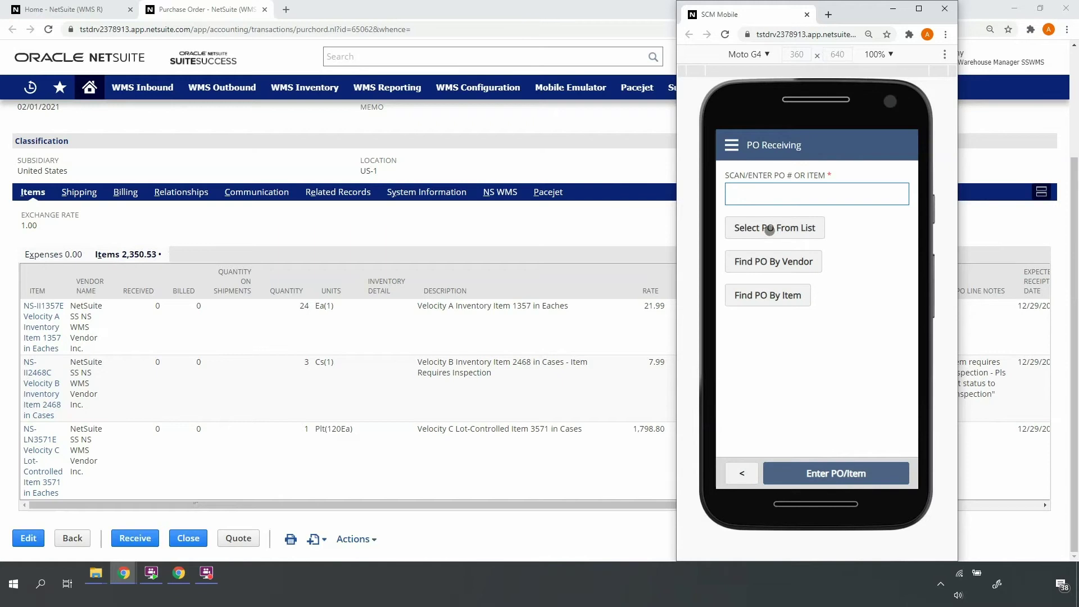
- Pick PO611 from the open purchase order list, hiding the Due Date column
{"action": "left_click_drag", "start_coordinate": [768, 171], "coordinate": [832, 145]}
{"action": "left_click", "coordinate": [777, 228]}
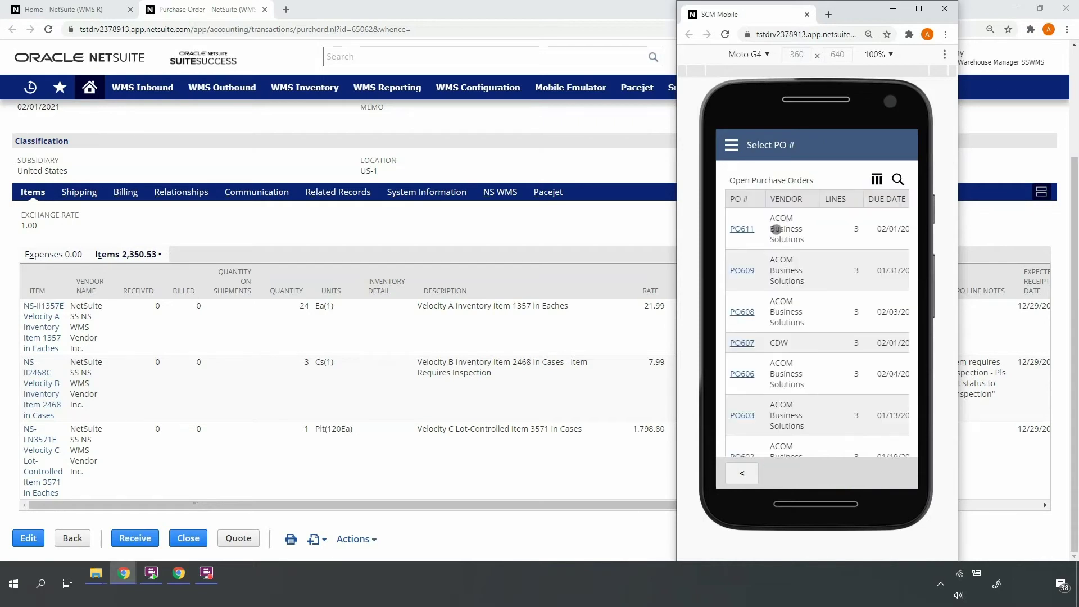
{"action": "left_click", "coordinate": [877, 179]}
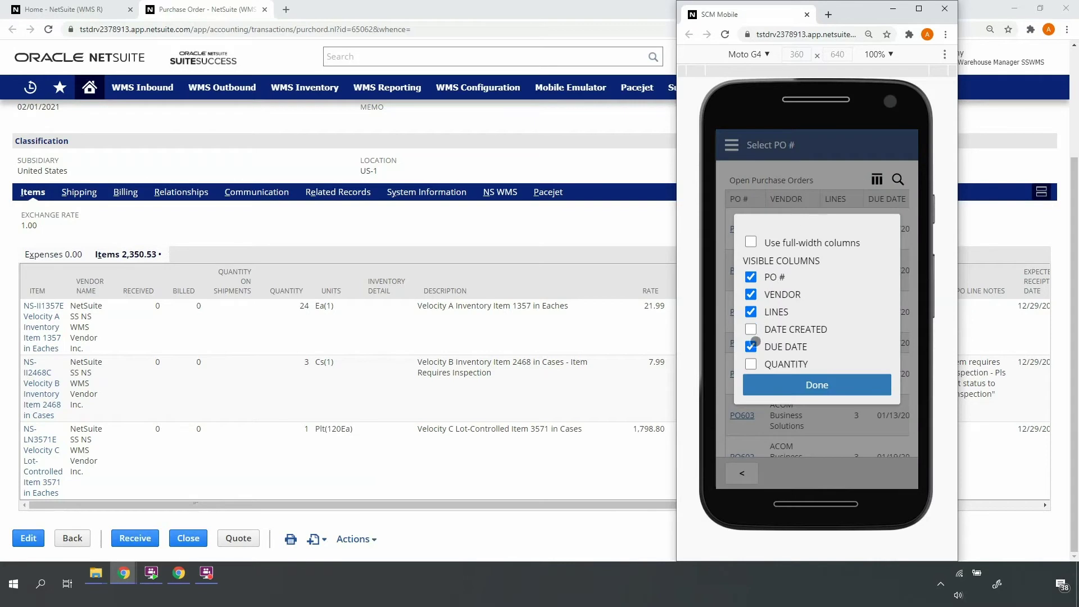
{"action": "left_click", "coordinate": [751, 346]}
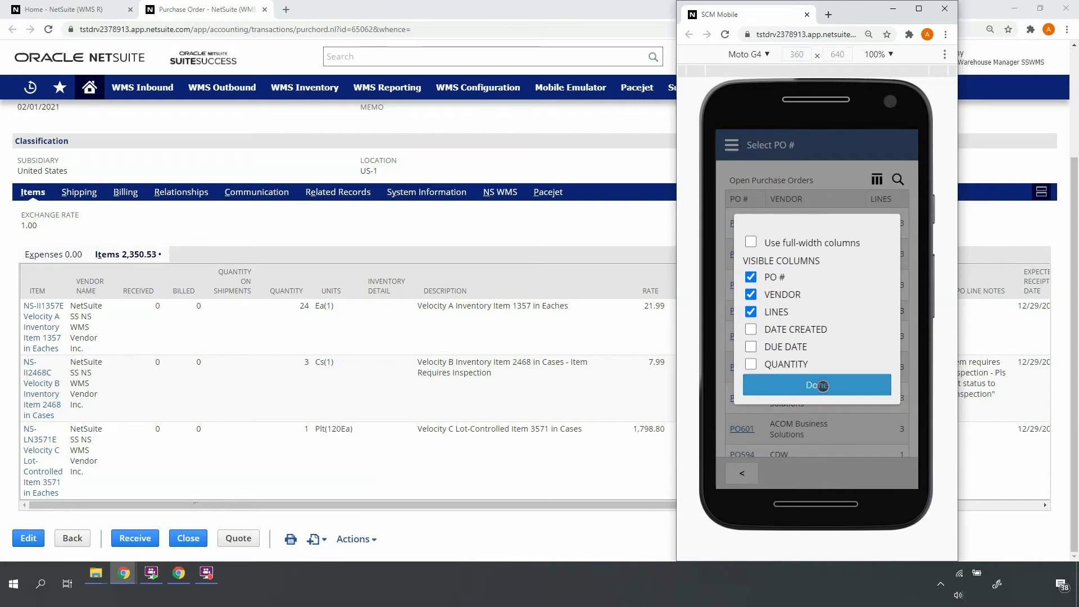
{"action": "left_click", "coordinate": [824, 386]}
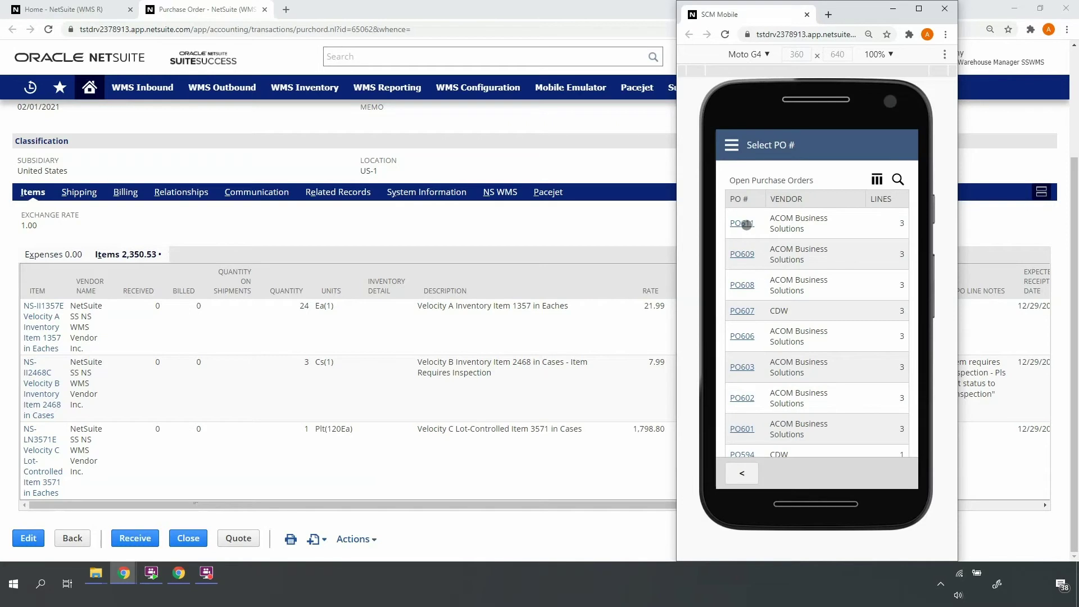
{"action": "left_click", "coordinate": [746, 224]}
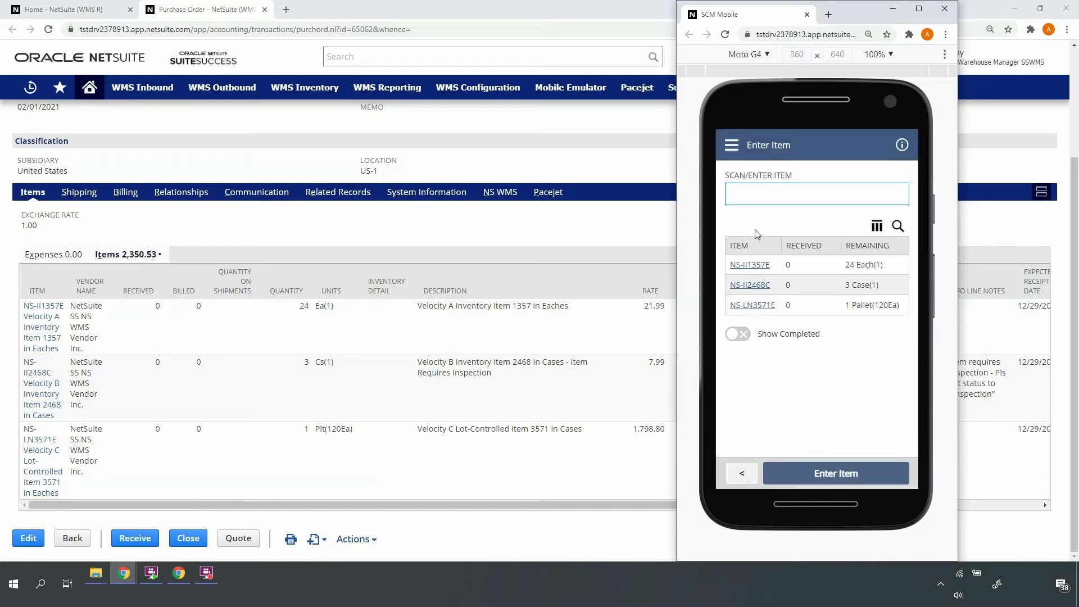
- Enter item NS-II1357E on PO611 and review its PO and item details
{"action": "left_click_drag", "start_coordinate": [754, 171], "coordinate": [808, 145]}
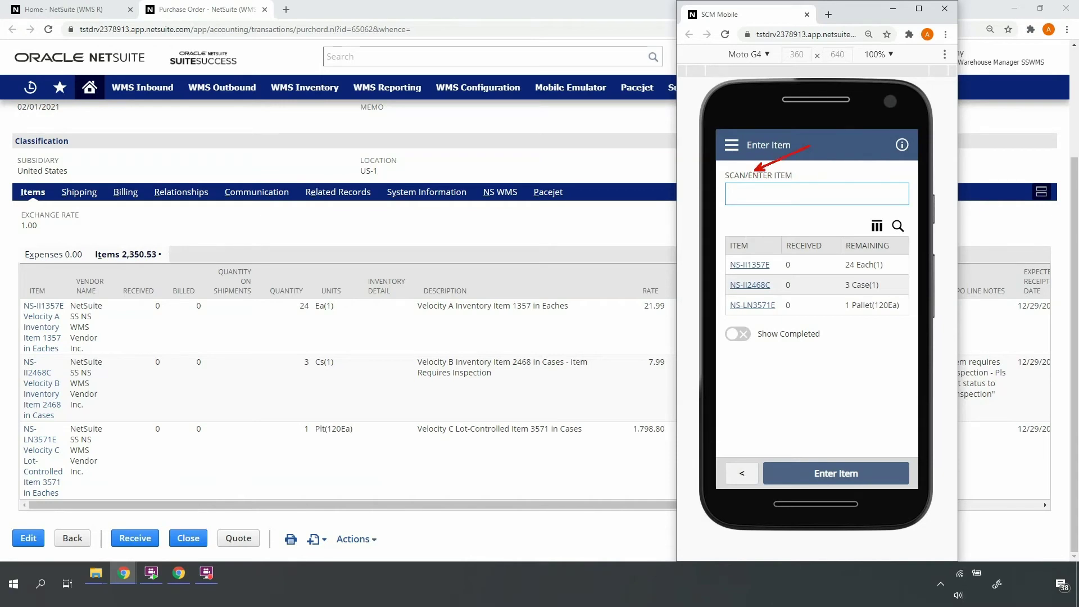
{"action": "type", "text": "NS-II1357E"}
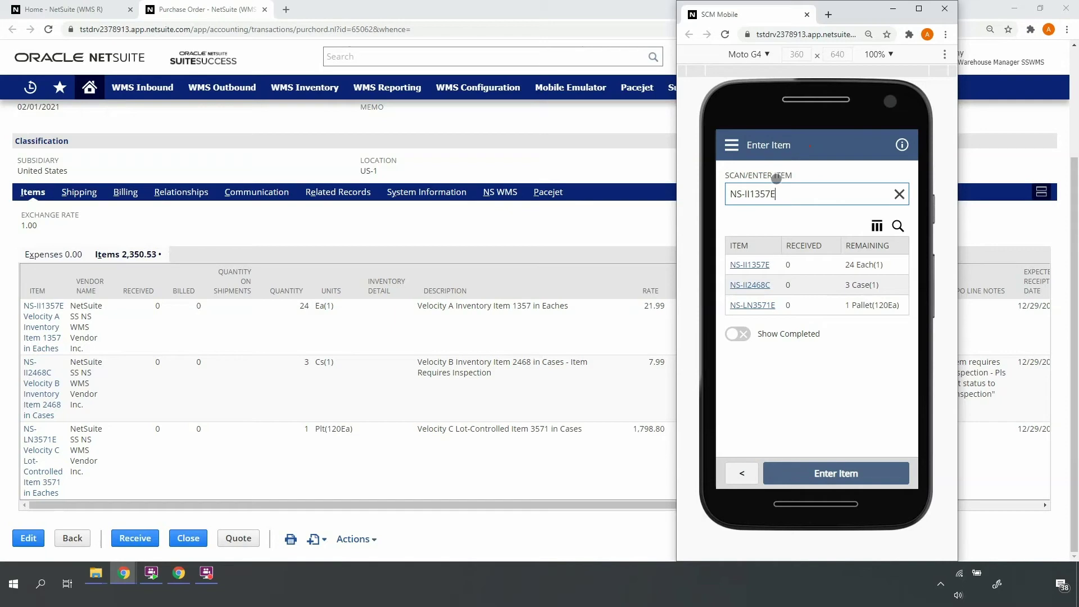
{"action": "left_click_drag", "start_coordinate": [725, 251], "coordinate": [786, 316]}
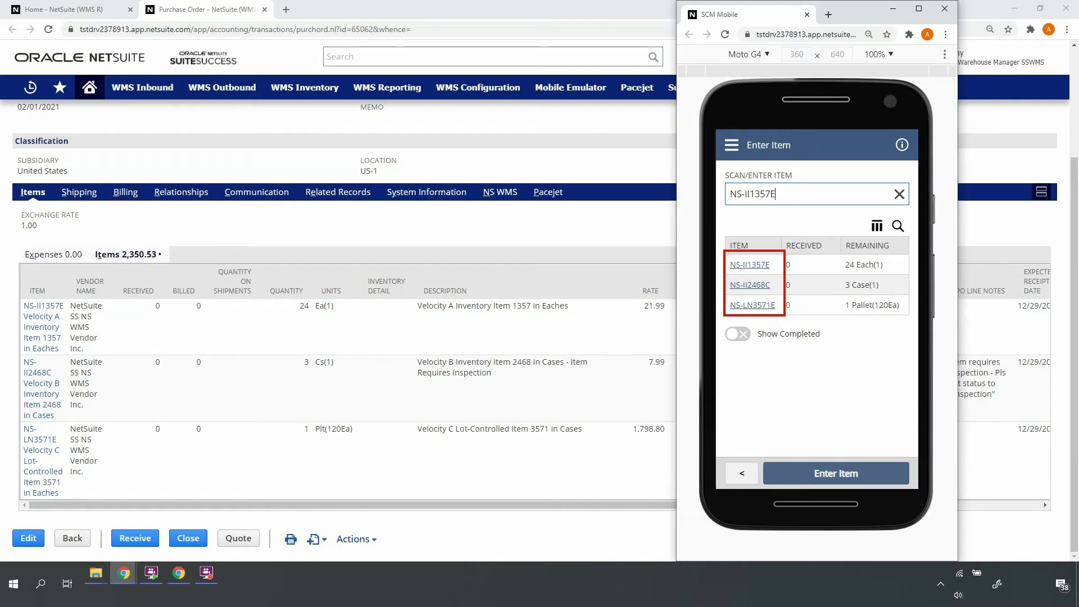
{"action": "left_click", "coordinate": [824, 472]}
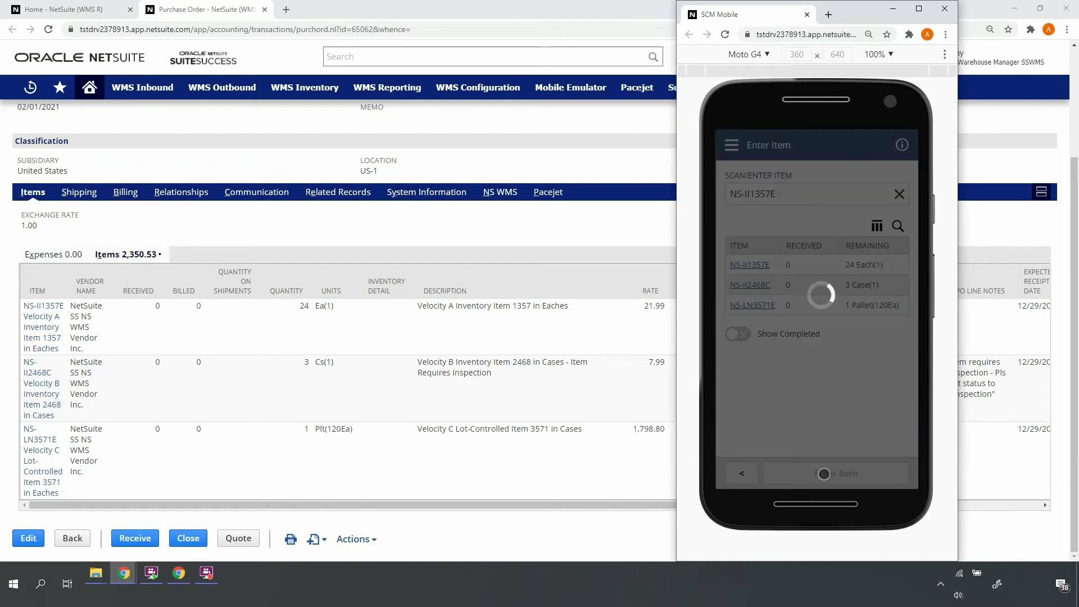
{"action": "left_click_drag", "start_coordinate": [721, 167], "coordinate": [833, 200]}
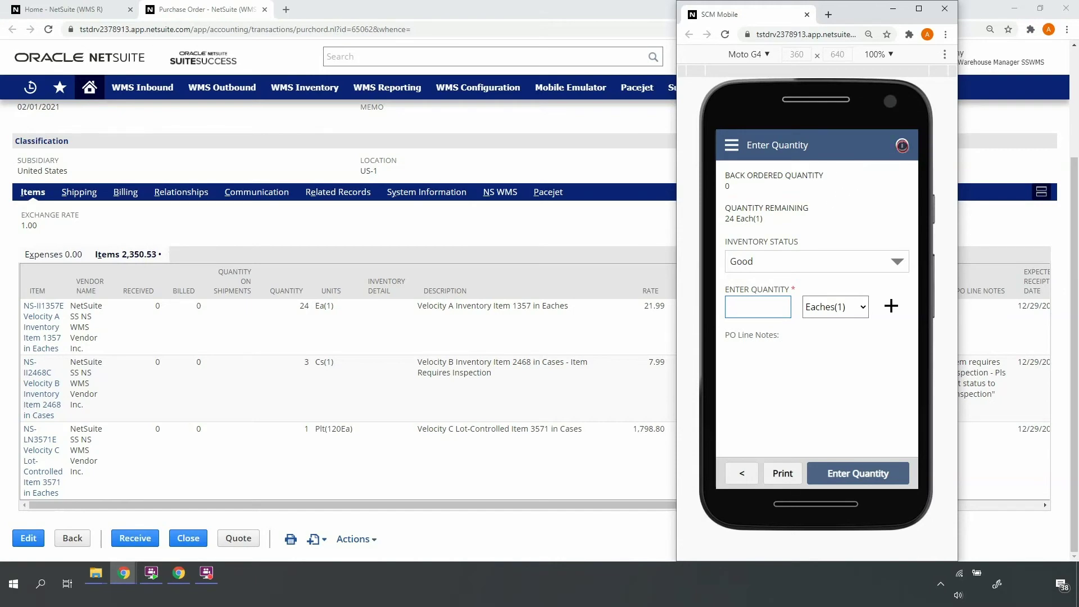
{"action": "left_click", "coordinate": [902, 146]}
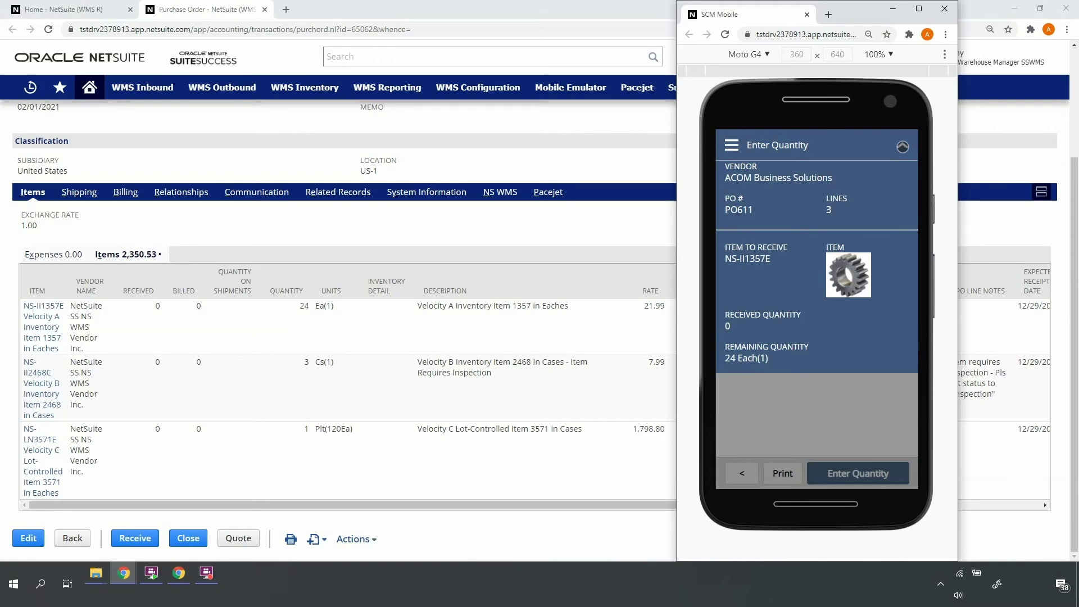
{"action": "left_click", "coordinate": [902, 146]}
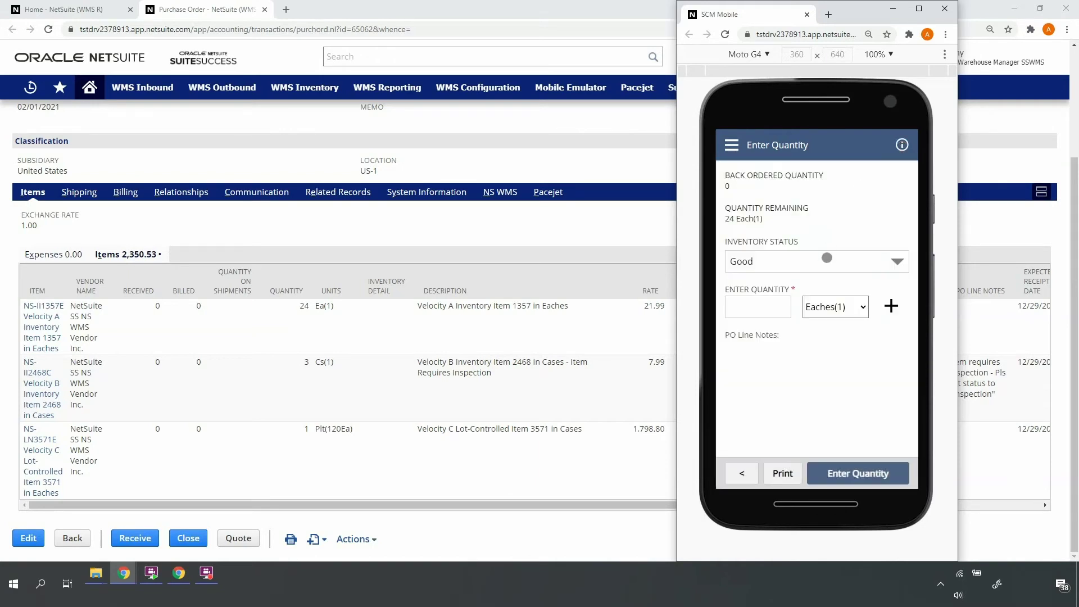
- Receive 2 Cases(12Ea) of NS-II1357E into bin IB-Stage-01
{"action": "left_click", "coordinate": [823, 310]}
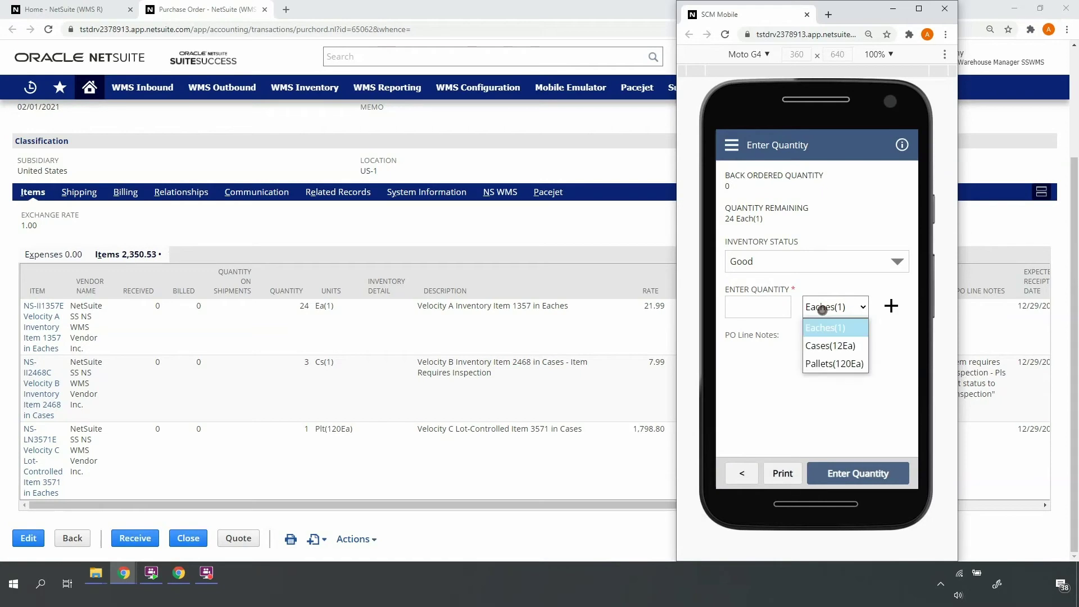
{"action": "left_click", "coordinate": [829, 347]}
{"action": "type", "text": "2"}
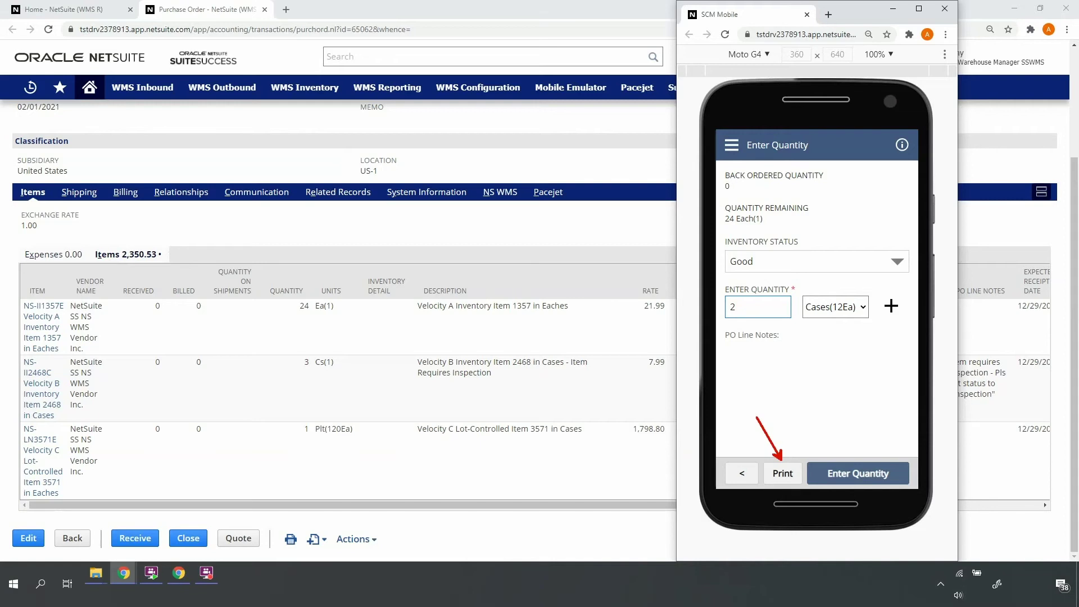
{"action": "left_click", "coordinate": [856, 475]}
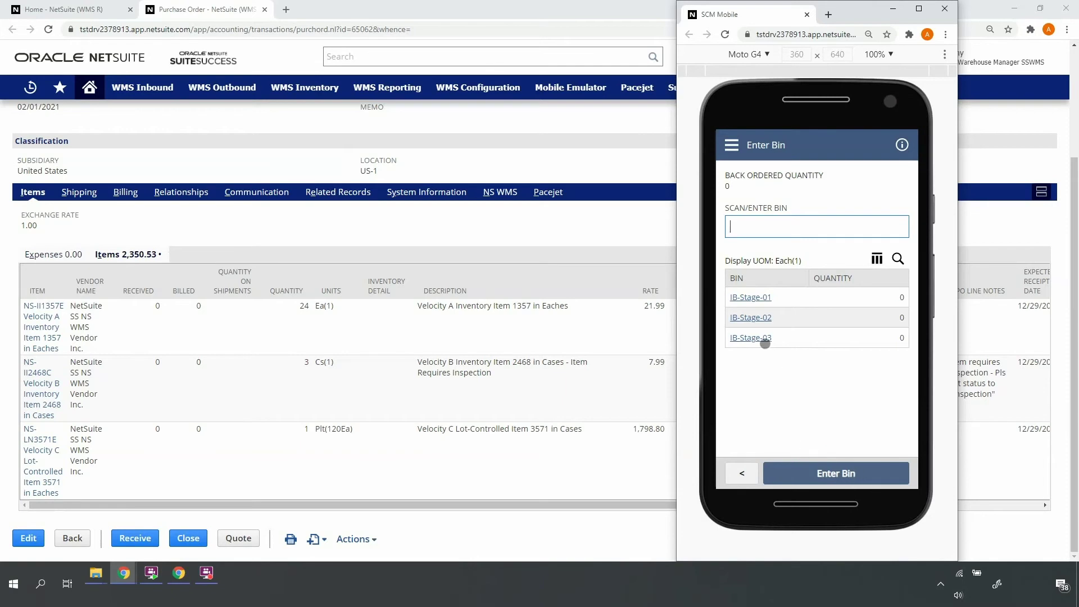
{"action": "left_click", "coordinate": [755, 298]}
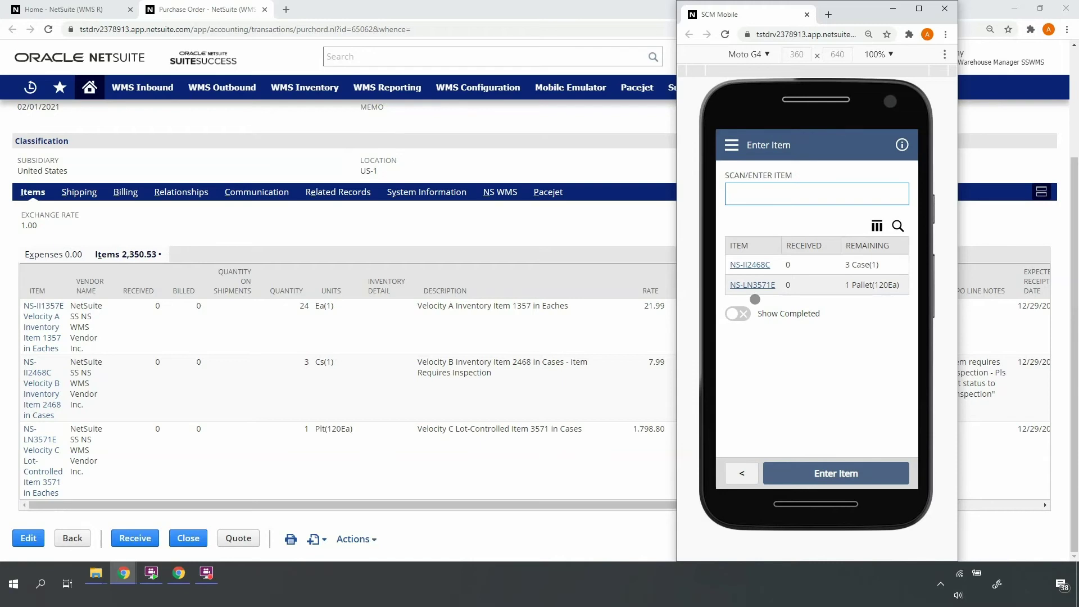
- Show completed items and enter item NS-II2468C for receiving
{"action": "left_click", "coordinate": [742, 314]}
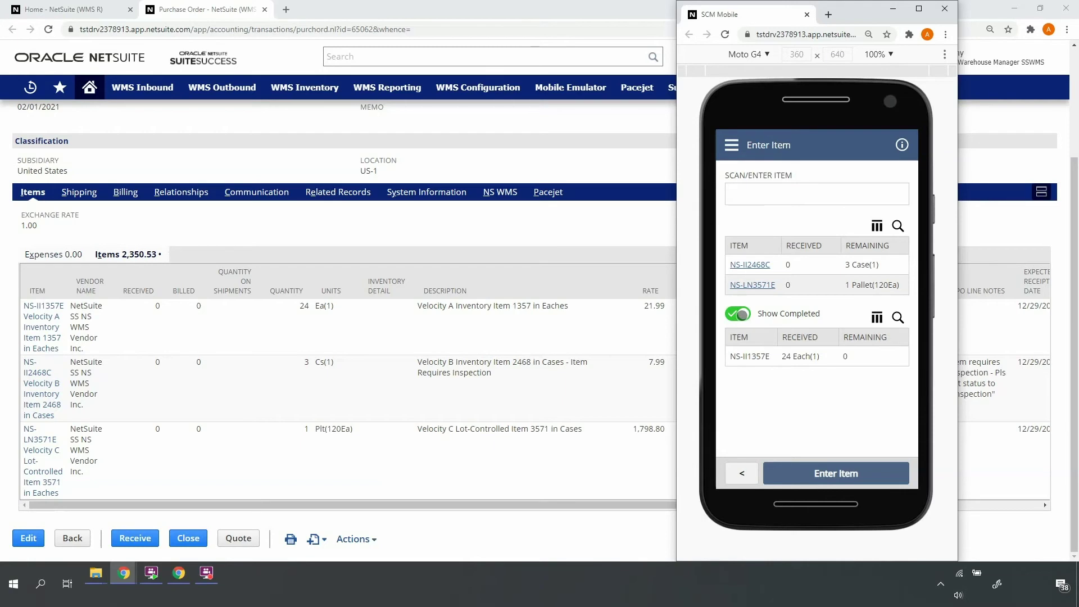
{"action": "left_click", "coordinate": [744, 197]}
{"action": "type", "text": "NS-II2468C"}
{"action": "left_click", "coordinate": [821, 479]}
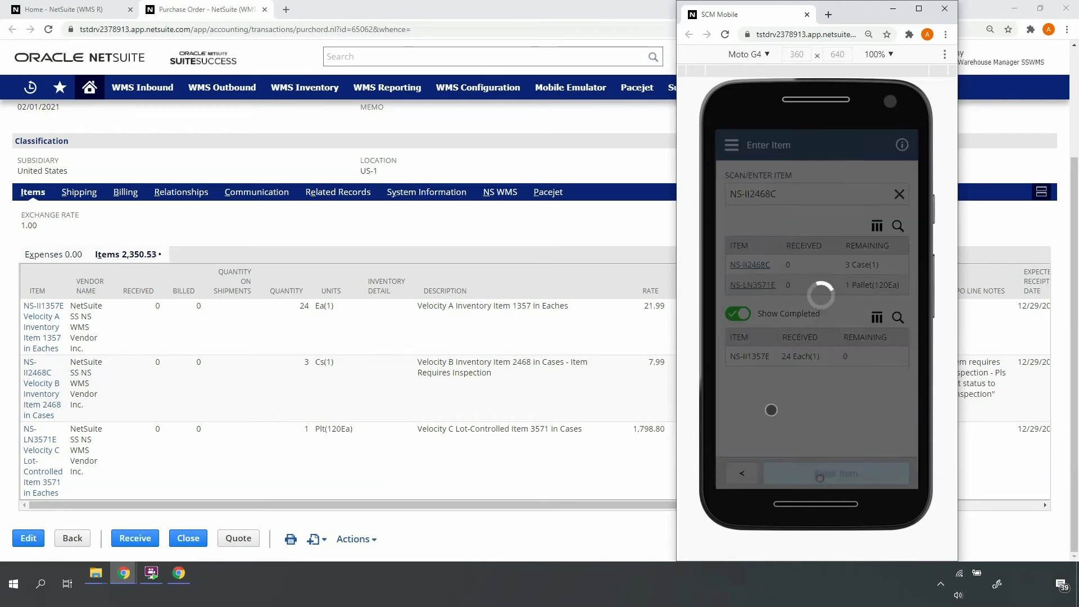
- Receive 3 cases of NS-II2468C in Inspection status into bin IB-Stage-02
{"action": "left_click_drag", "start_coordinate": [721, 326], "coordinate": [885, 367]}
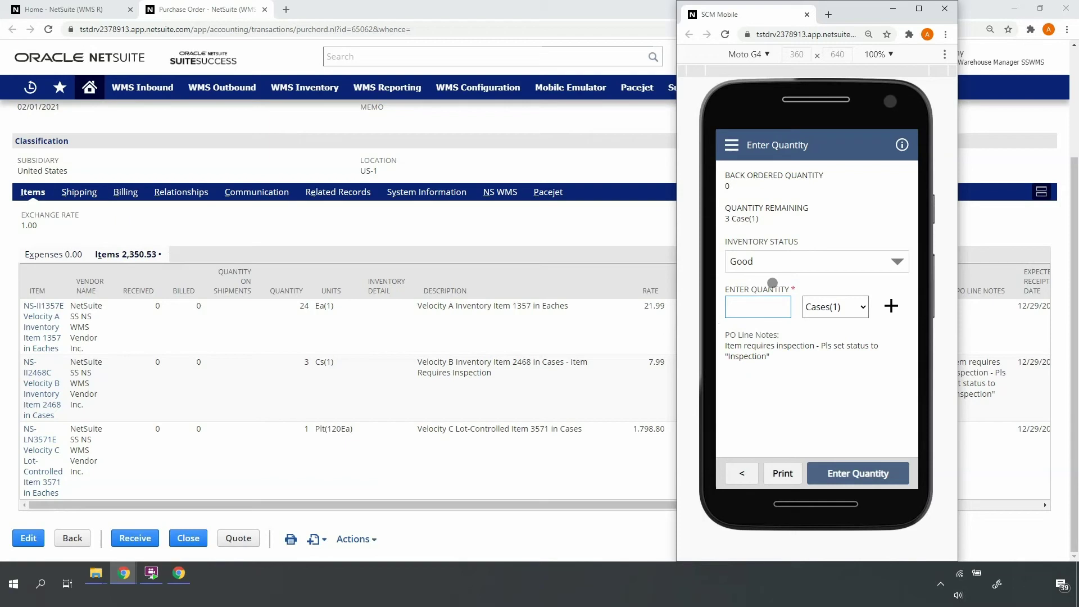
{"action": "left_click", "coordinate": [764, 267]}
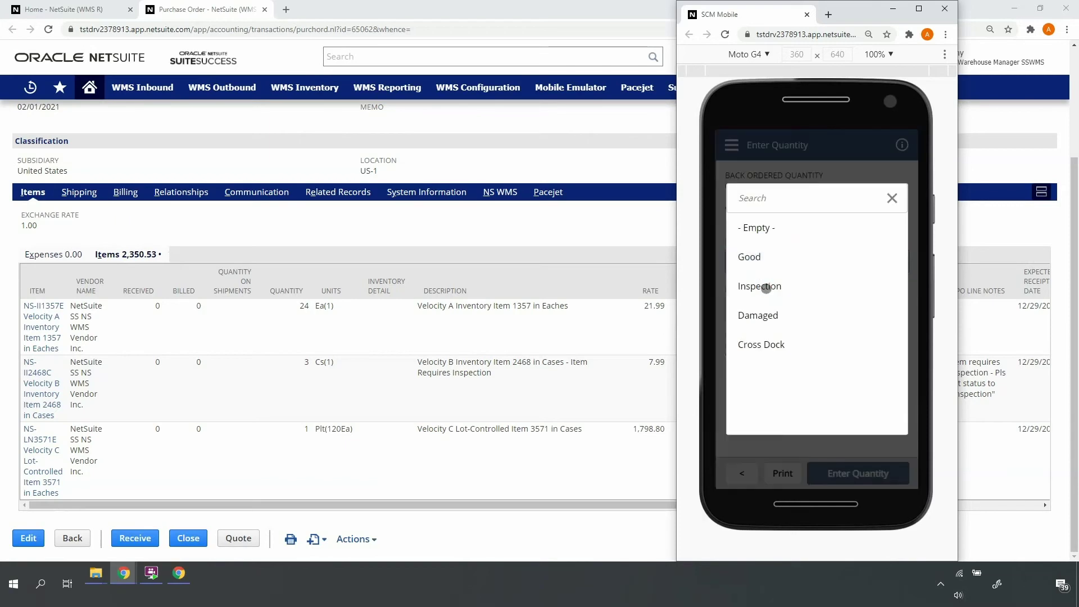
{"action": "left_click", "coordinate": [767, 288]}
{"action": "left_click", "coordinate": [765, 304]}
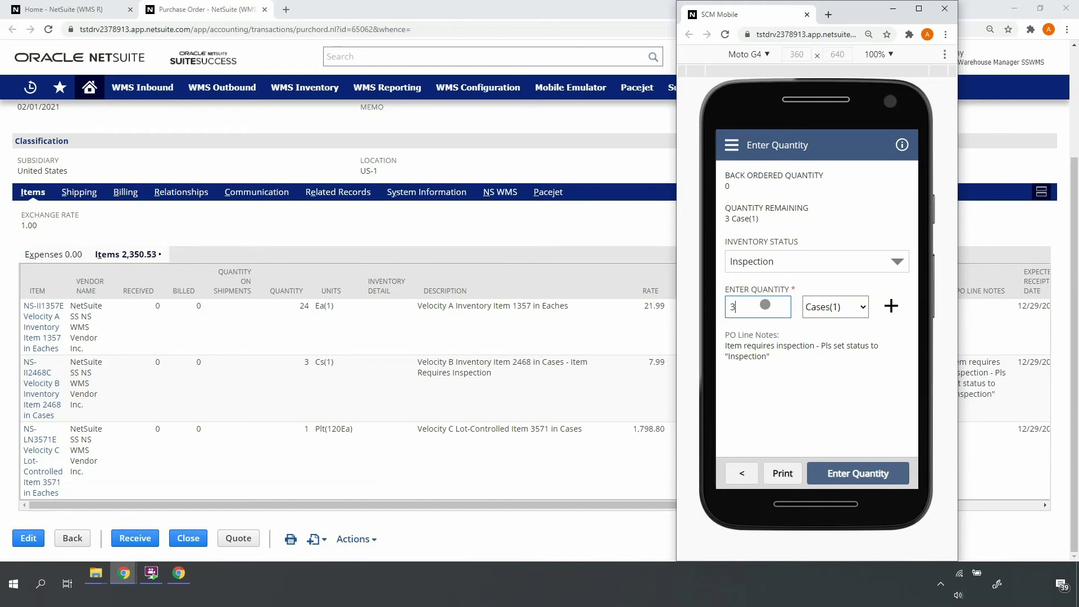
{"action": "left_click", "coordinate": [858, 473]}
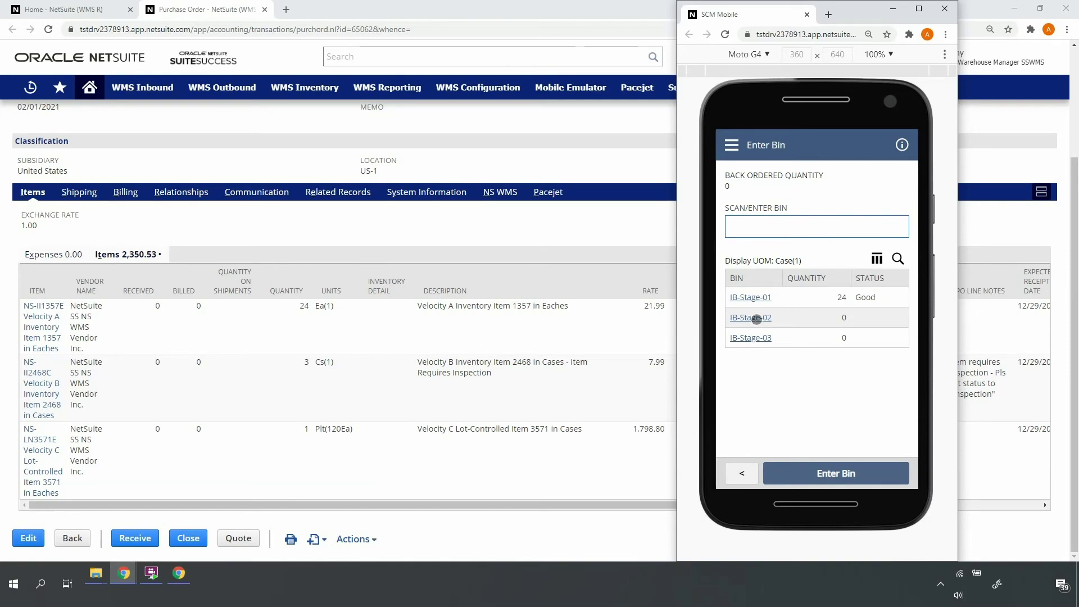
{"action": "left_click", "coordinate": [757, 318]}
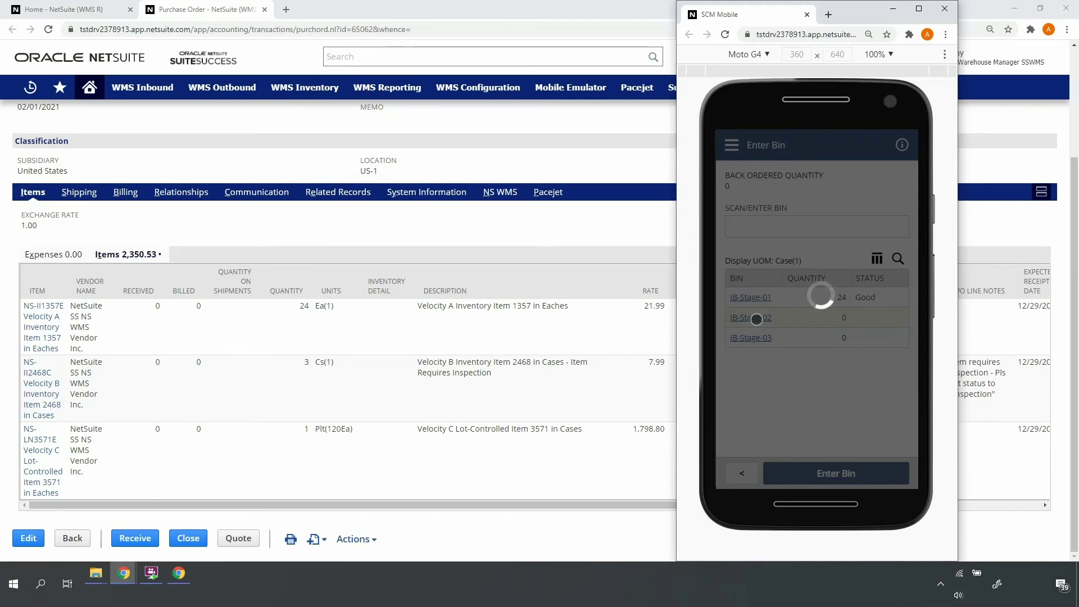
{"action": "left_click", "coordinate": [754, 273]}
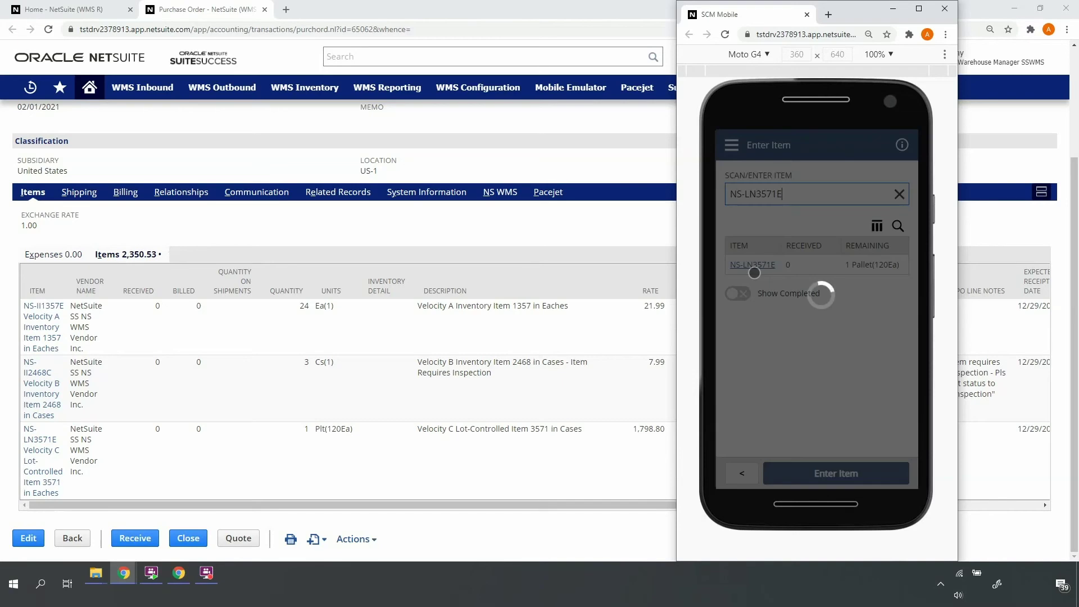
{"action": "key", "text": "Tab"}
{"action": "type", "text": "07"}
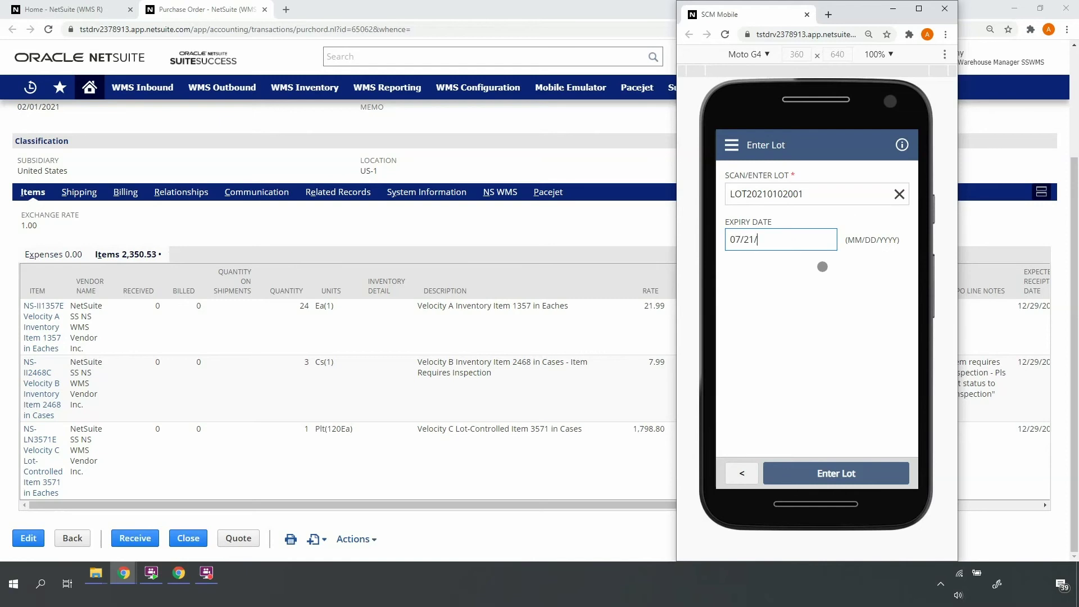
{"action": "type", "text": "/21/2021"}
{"action": "left_click", "coordinate": [824, 476]}
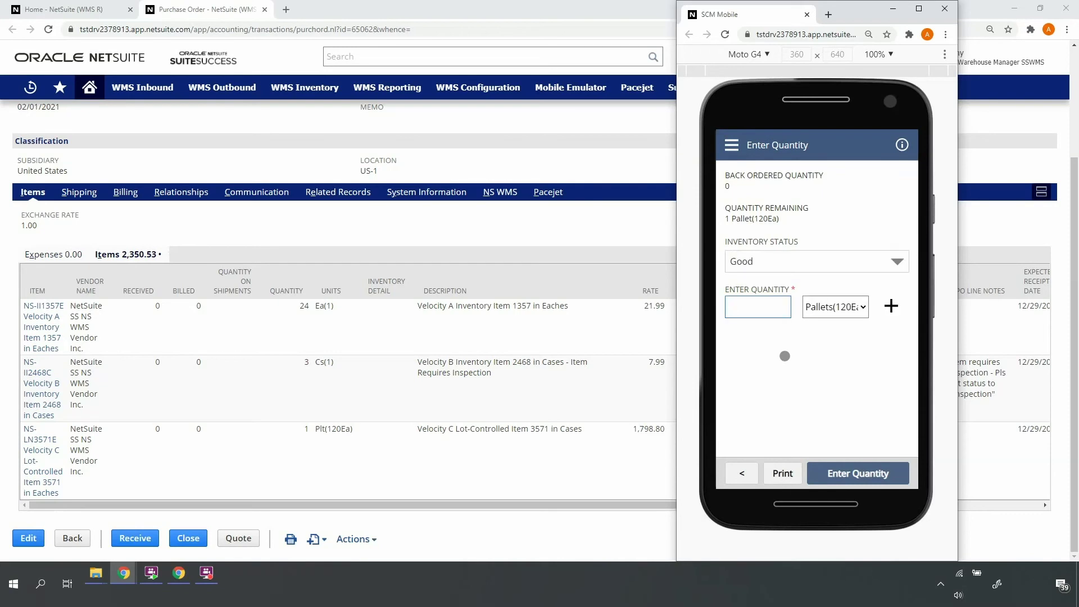
- Receive 100 Eaches(1) of NS-LN3571E into bin IB-Stage-01
{"action": "left_click", "coordinate": [833, 308]}
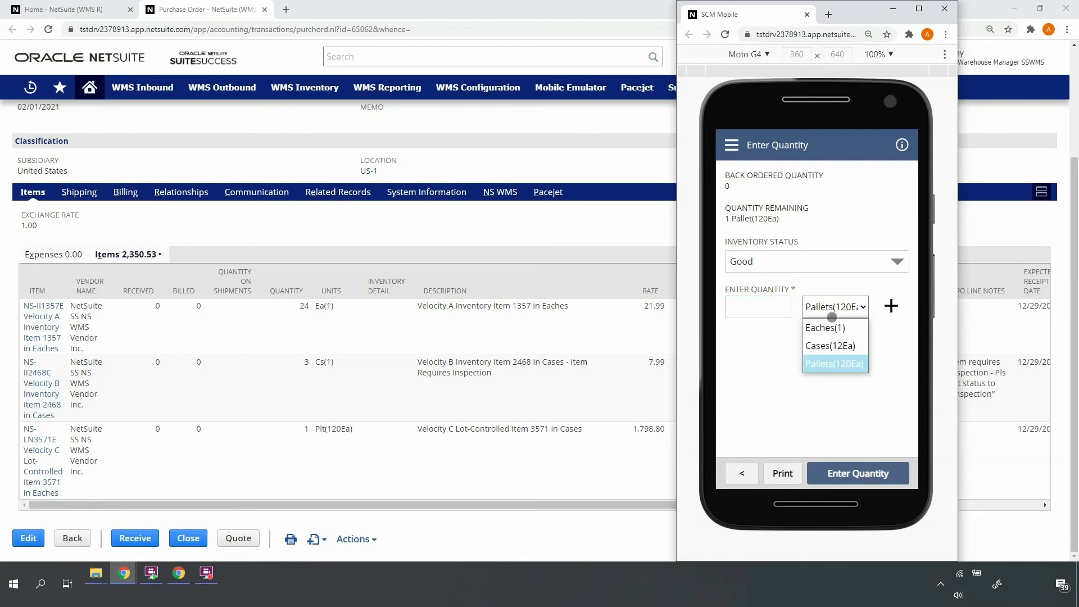
{"action": "left_click", "coordinate": [832, 330]}
{"action": "type", "text": "100"}
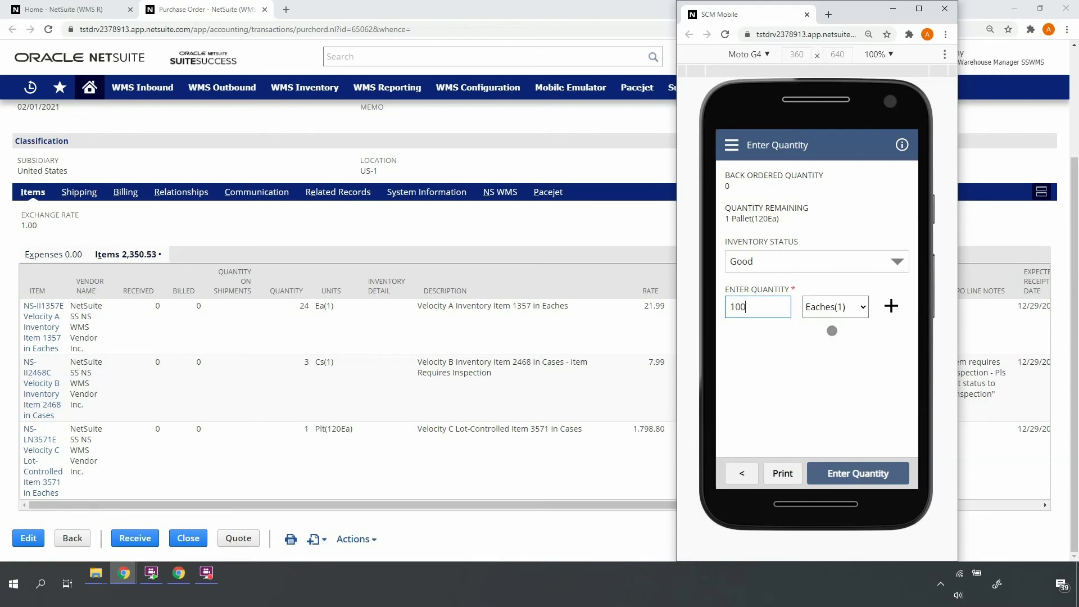
{"action": "left_click", "coordinate": [845, 477]}
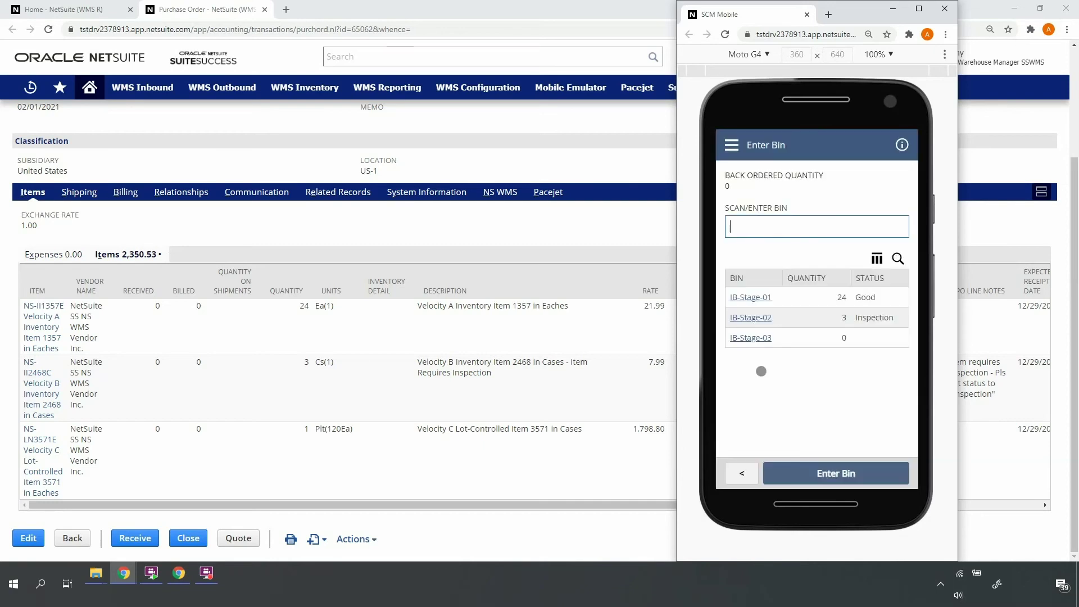
{"action": "left_click", "coordinate": [757, 300]}
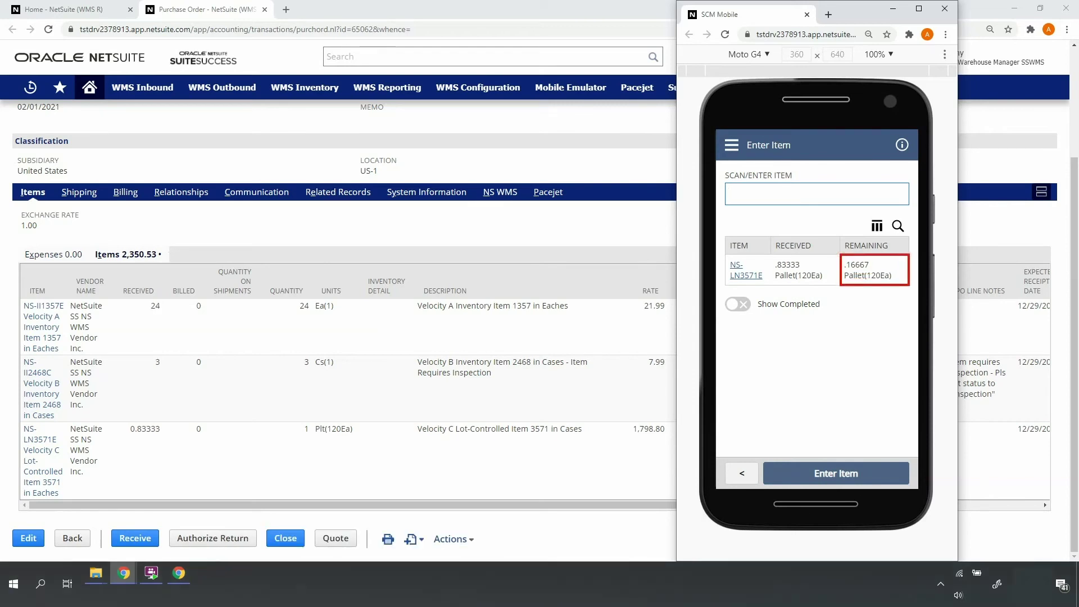
{"action": "left_click", "coordinate": [890, 282]}
{"action": "left_click", "coordinate": [811, 474]}
{"action": "type", "text": "LOT20210201002"}
{"action": "key", "text": "Tab"}
{"action": "type", "text": "0"}
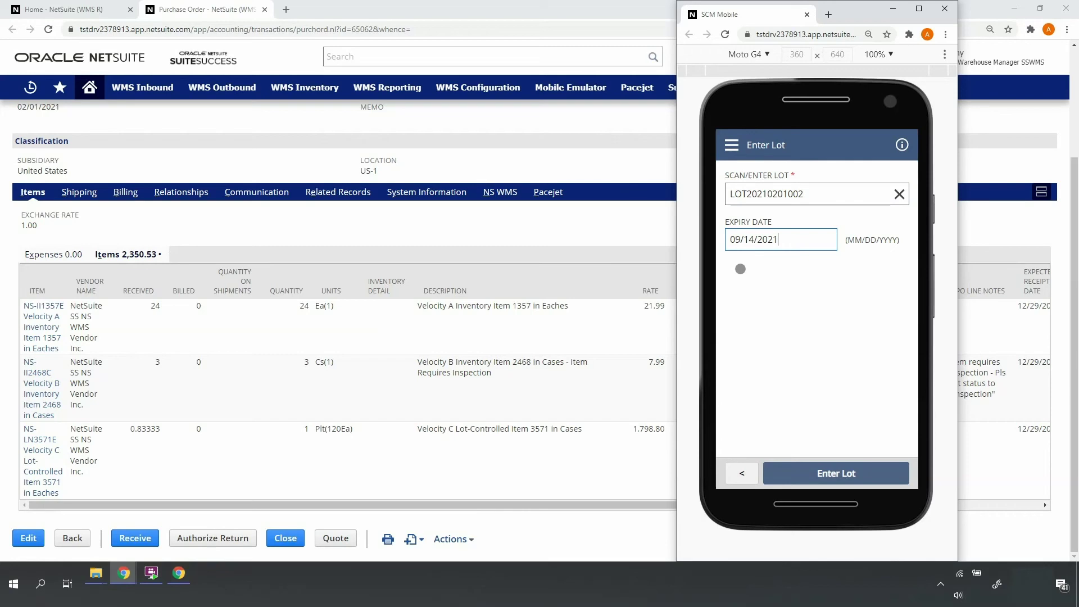
{"action": "left_click", "coordinate": [803, 476]}
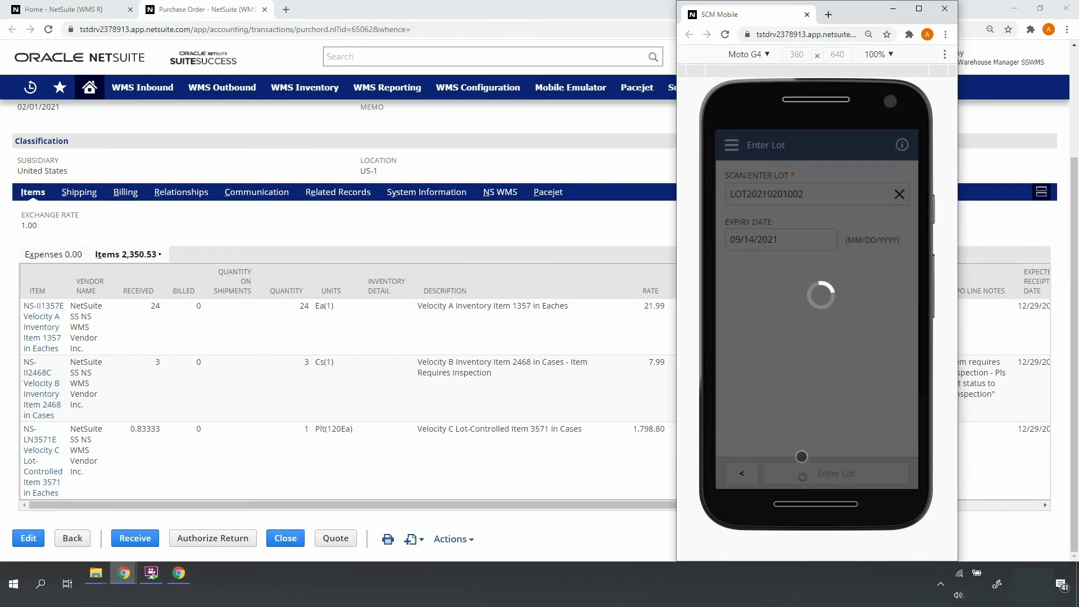
- Receive the last 20 Eaches(1) of NS-LN3571E into bin IB-Stage-01
{"action": "left_click", "coordinate": [825, 309]}
{"action": "left_click", "coordinate": [833, 331]}
{"action": "left_click", "coordinate": [772, 315]}
{"action": "type", "text": "20"}
{"action": "left_click", "coordinate": [831, 480]}
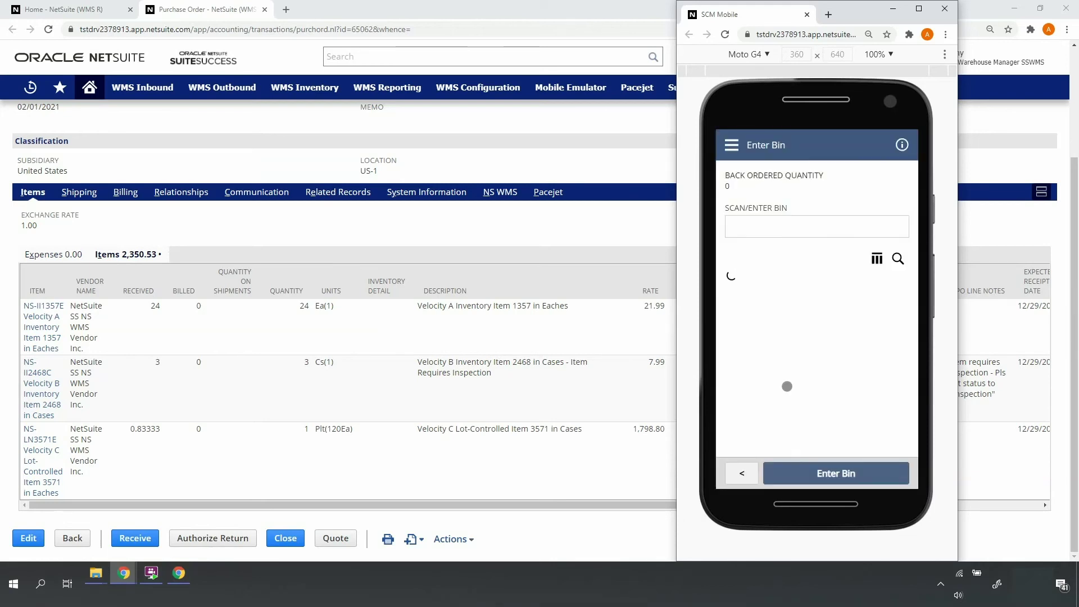
{"action": "left_click", "coordinate": [762, 299]}
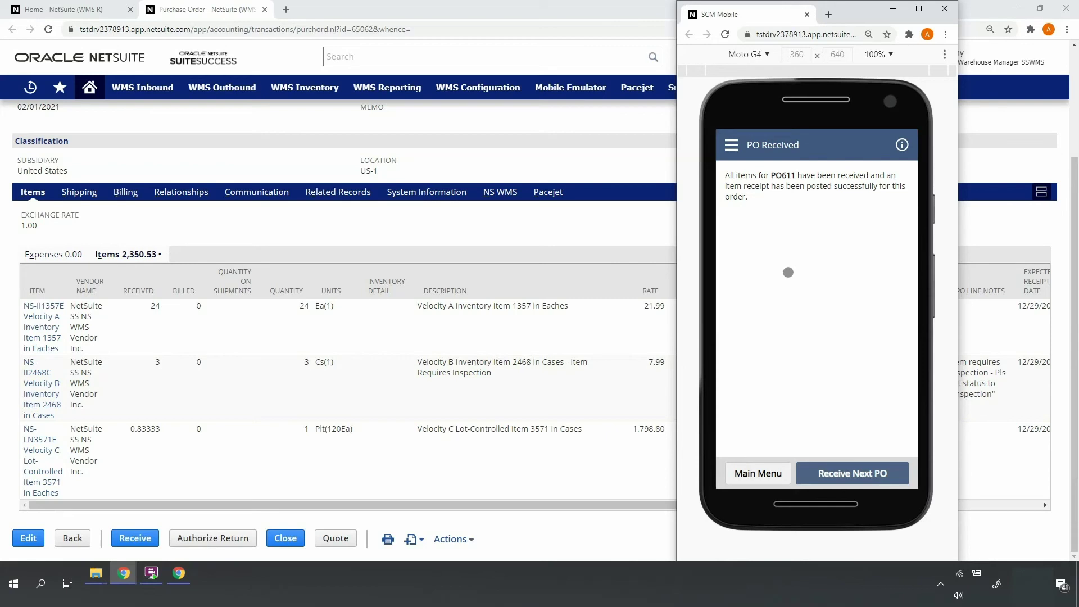
{"action": "left_click", "coordinate": [290, 174]}
- Reload PO611 and confirm Pending Bill status with 24, 3 and 1 received
{"action": "scroll", "coordinate": [279, 170], "scroll_direction": "up", "scroll_amount": 3}
{"action": "left_click", "coordinate": [45, 31]}
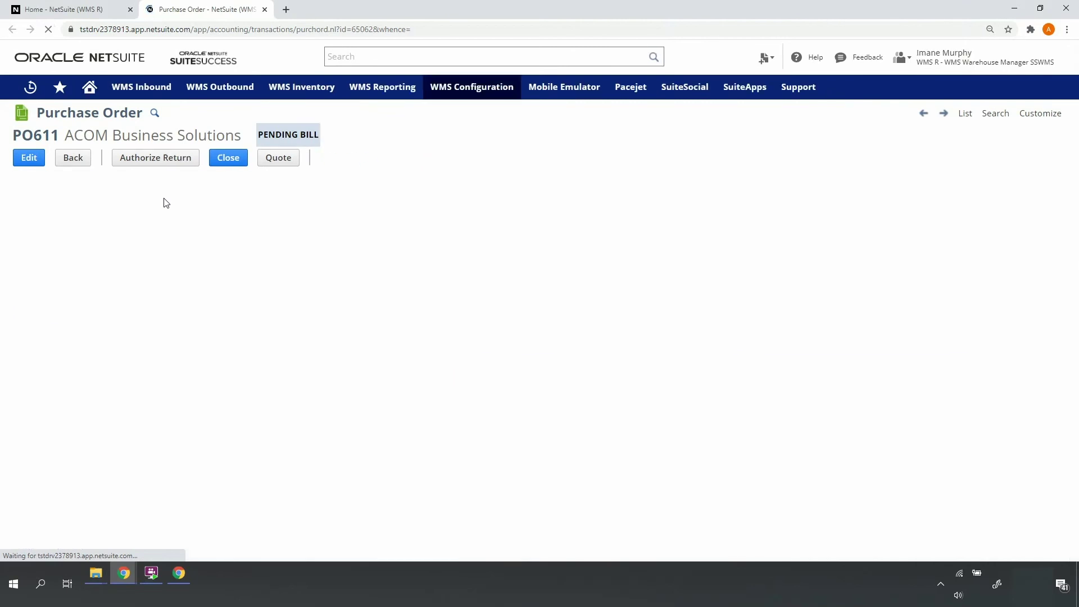
{"action": "left_click_drag", "start_coordinate": [250, 121], "coordinate": [325, 148]}
{"action": "scroll", "coordinate": [208, 315], "scroll_direction": "down", "scroll_amount": 3}
{"action": "mouse_move", "coordinate": [118, 279]}
{"action": "left_mouse_down"}
{"action": "mouse_move", "coordinate": [181, 439]}
{"action": "mouse_move", "coordinate": [179, 496]}
{"action": "left_mouse_up"}
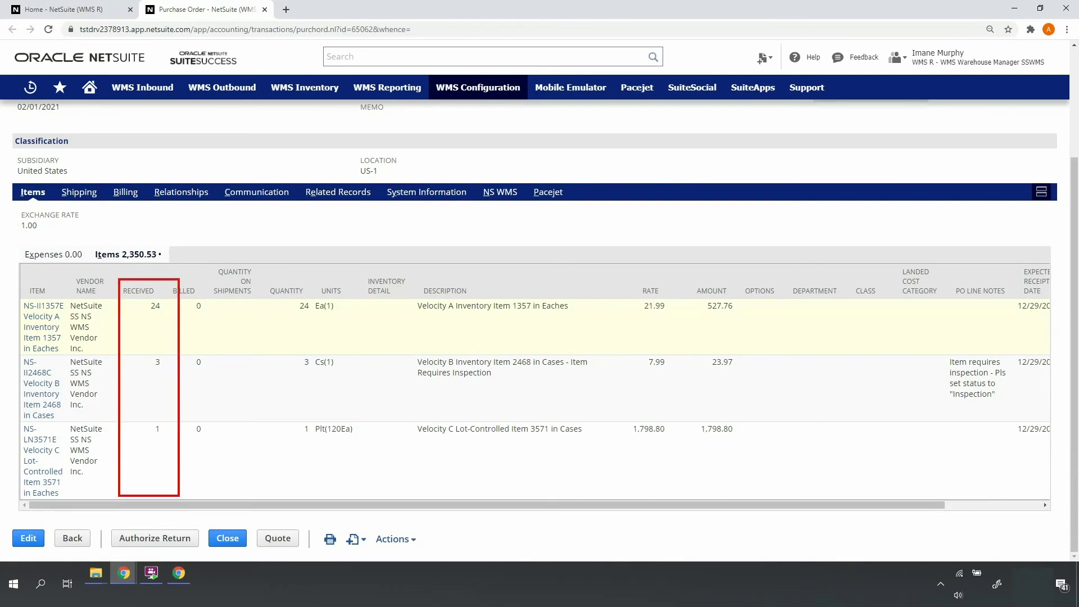
- Open the NS-LN3571E item record in a new tab
{"action": "right_click", "coordinate": [45, 454]}
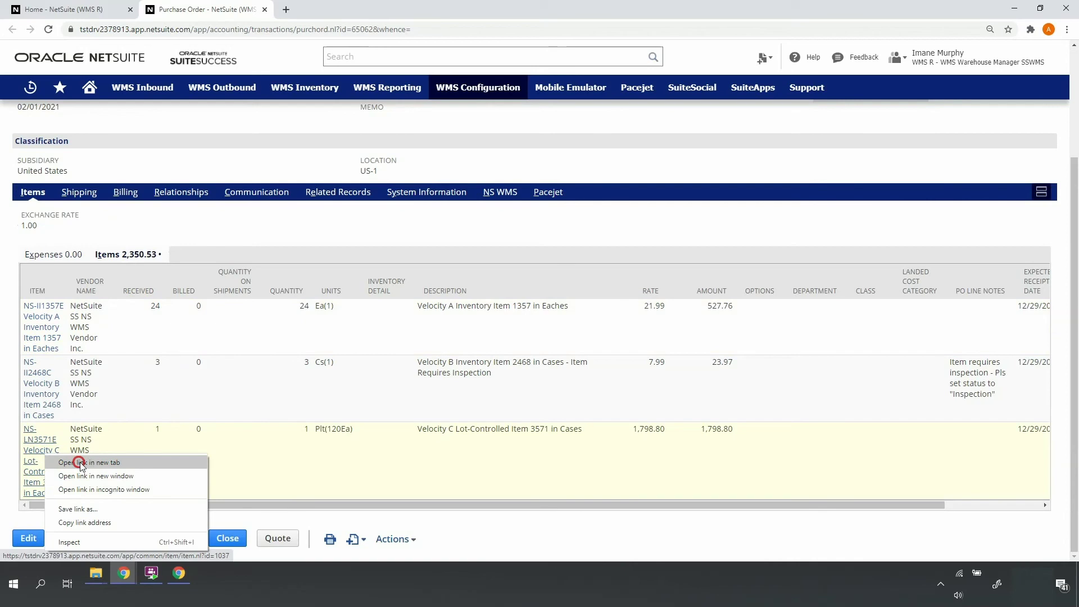
{"action": "left_click", "coordinate": [58, 462]}
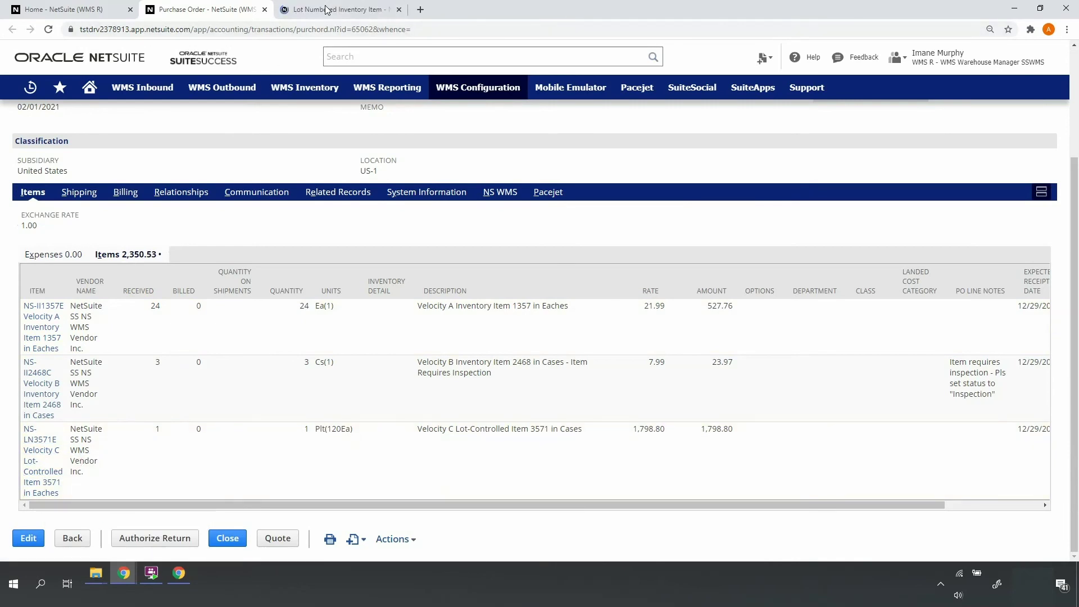
{"action": "left_click", "coordinate": [326, 10]}
{"action": "scroll", "coordinate": [229, 234], "scroll_direction": "down", "scroll_amount": 5}
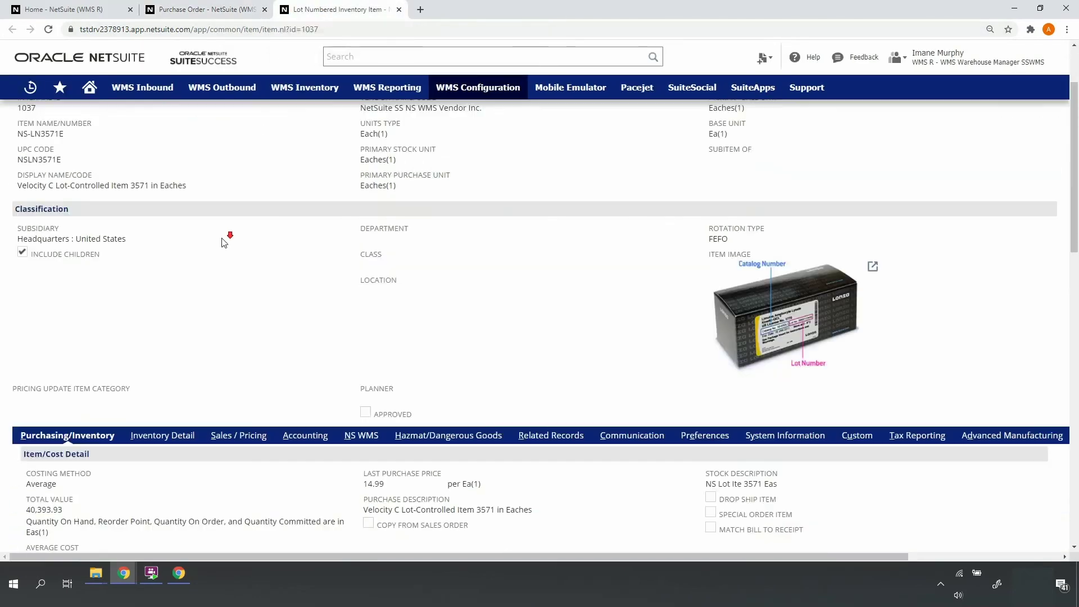
{"action": "left_click", "coordinate": [162, 248]}
{"action": "scroll", "coordinate": [175, 268], "scroll_direction": "down", "scroll_amount": 1}
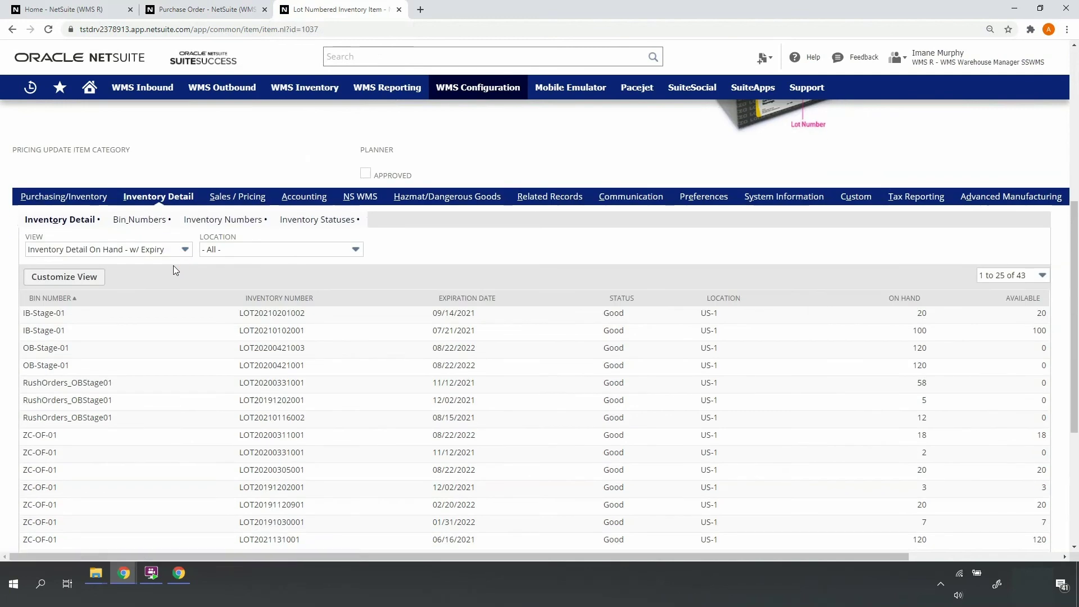
{"action": "mouse_move", "coordinate": [20, 308]}
{"action": "left_mouse_down"}
{"action": "mouse_move", "coordinate": [710, 342]}
{"action": "mouse_move", "coordinate": [1054, 343]}
{"action": "left_mouse_up"}
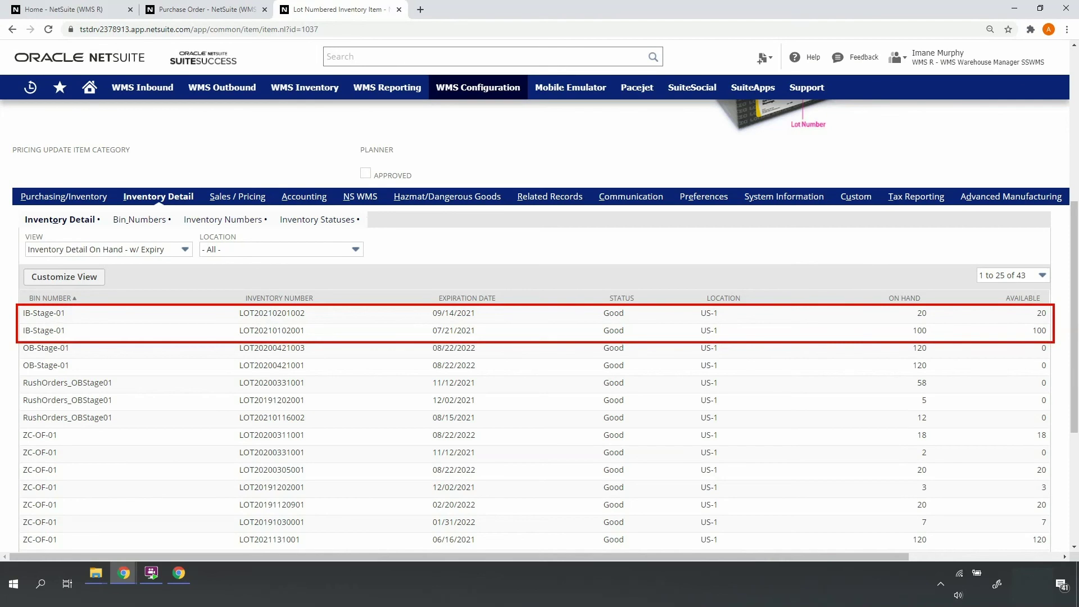
{"action": "key", "text": "Escape"}
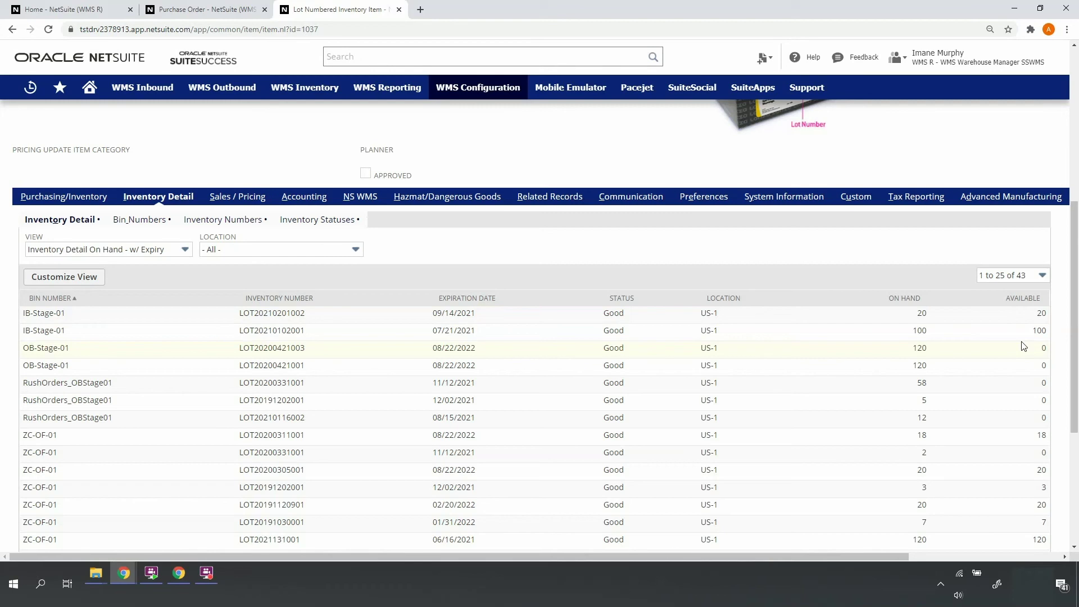
{"action": "mouse_move", "coordinate": [124, 574]}
{"action": "left_click", "coordinate": [185, 518]}
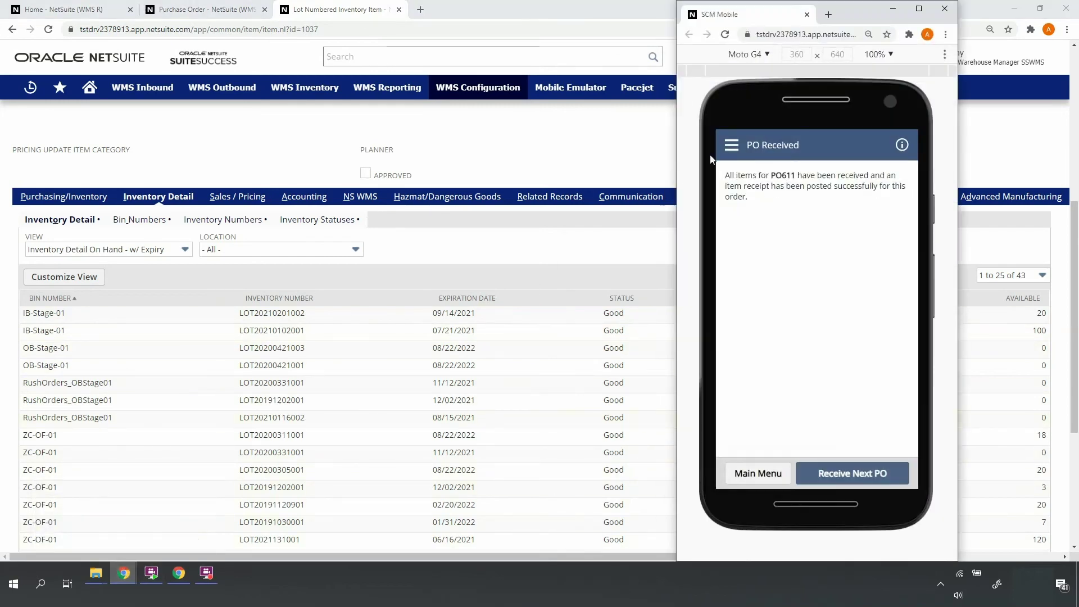
- Start a Putaway from staging bin IB-Stage-01 for item NS-II1357E
{"action": "left_click", "coordinate": [733, 146]}
{"action": "left_click", "coordinate": [747, 193]}
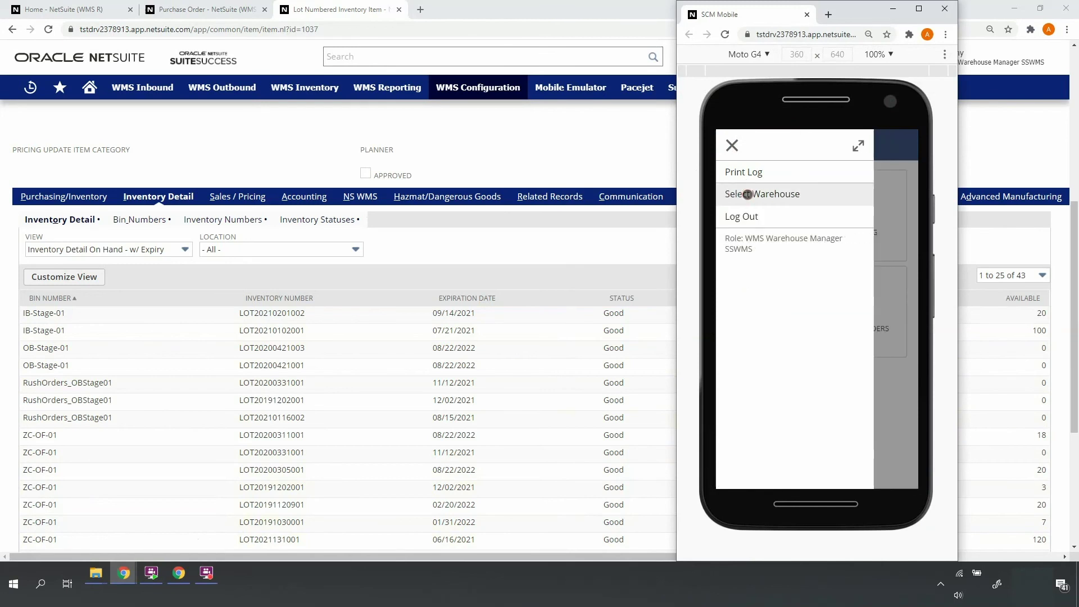
{"action": "left_click", "coordinate": [759, 209]}
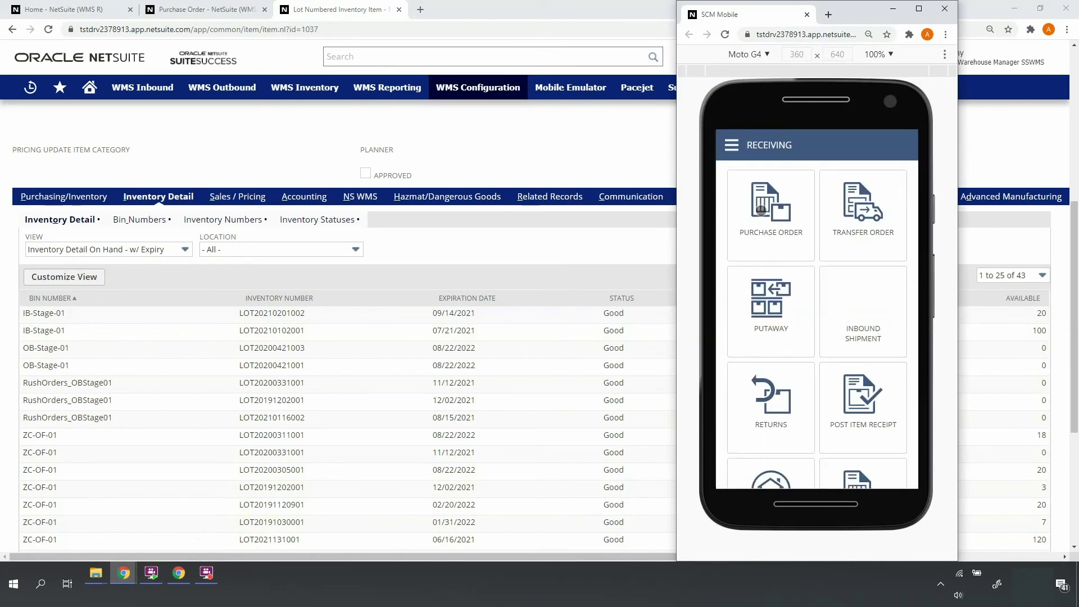
{"action": "left_click", "coordinate": [769, 306]}
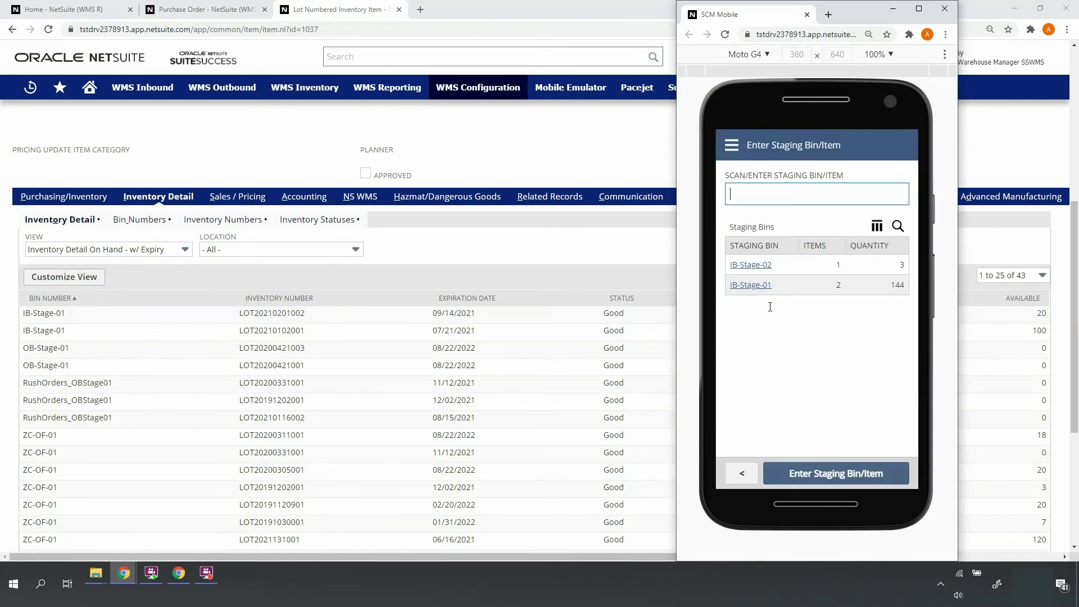
{"action": "left_click", "coordinate": [758, 286]}
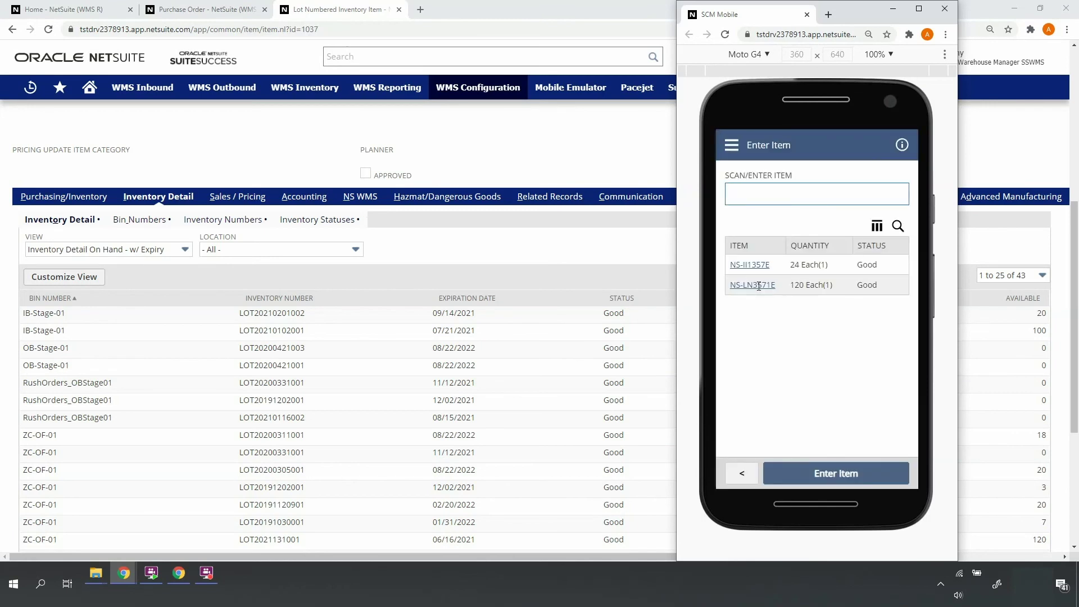
{"action": "type", "text": "NS-II1357E"}
{"action": "left_click", "coordinate": [812, 474]}
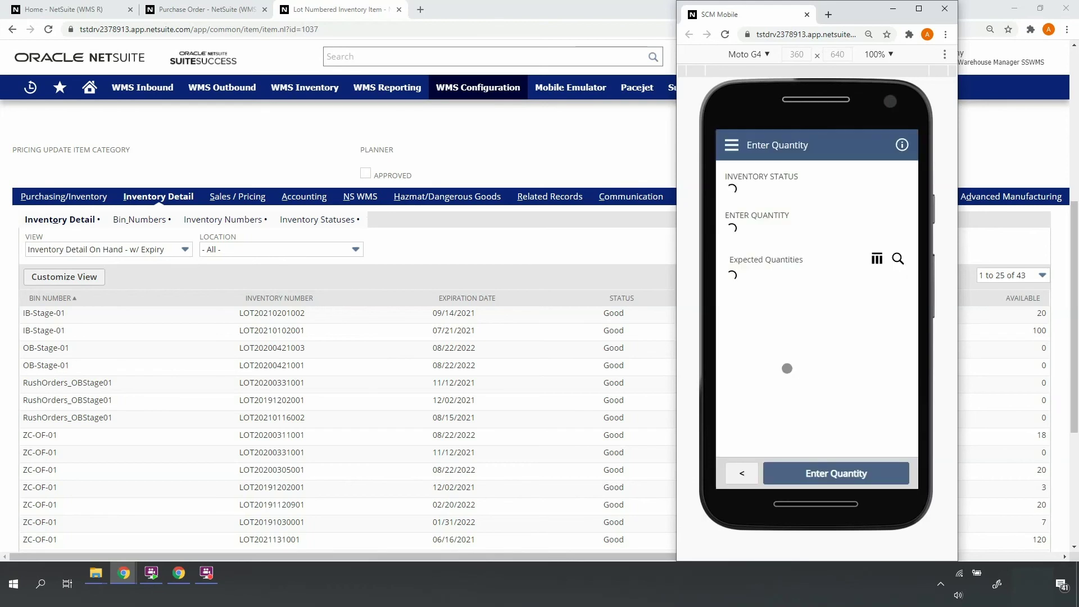
- Put away 24 each into bin ZA-OF-01 instead of suggested Z1-PB-01
{"action": "type", "text": "24"}
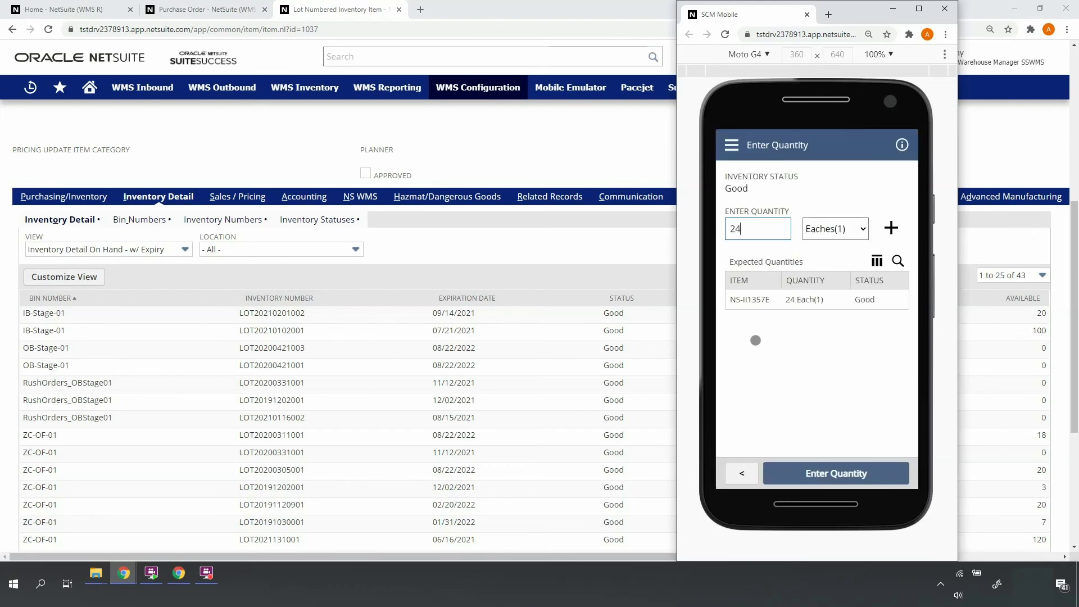
{"action": "left_click", "coordinate": [825, 472]}
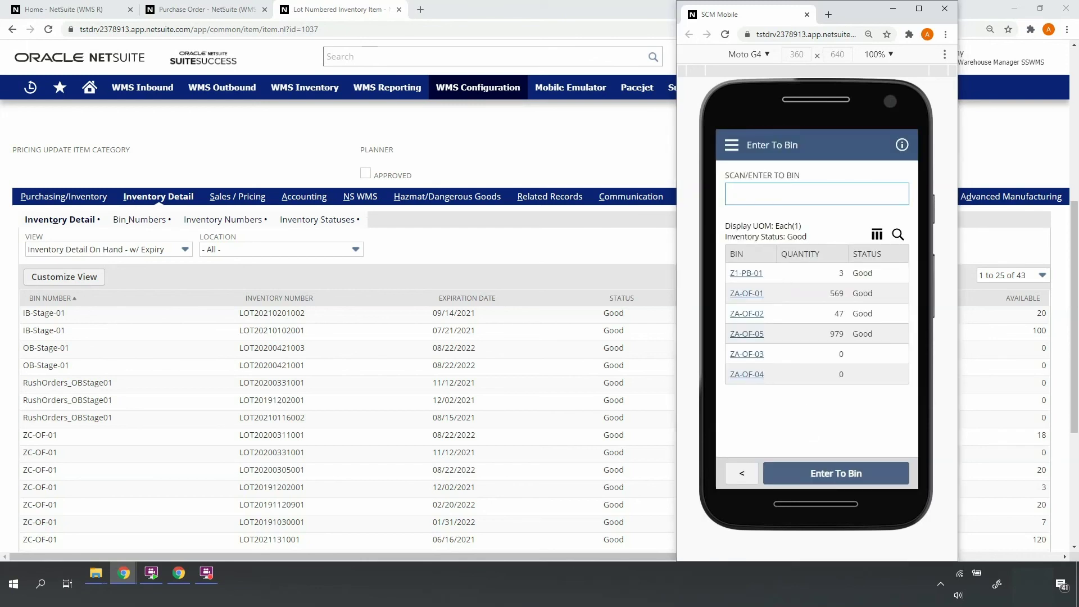
{"action": "left_click_drag", "start_coordinate": [770, 270], "coordinate": [792, 234]}
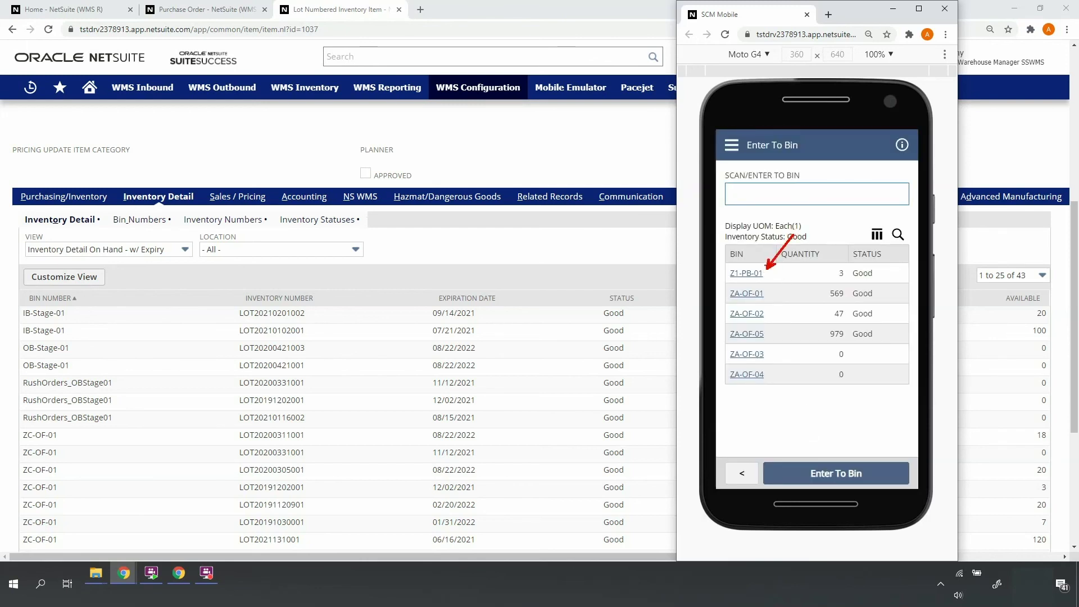
{"action": "left_click_drag", "start_coordinate": [728, 284], "coordinate": [786, 383]}
{"action": "left_click", "coordinate": [755, 295]}
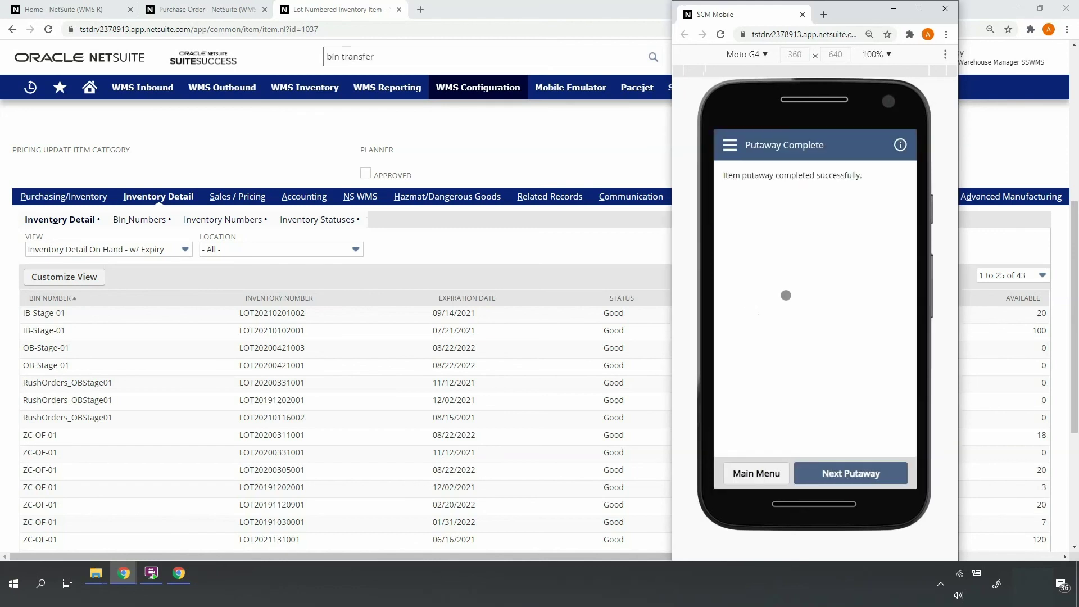
{"action": "left_click", "coordinate": [847, 472]}
- Select staging bin IB-Stage-01 and item NS-LN3571E for putaway
{"action": "left_click", "coordinate": [750, 267]}
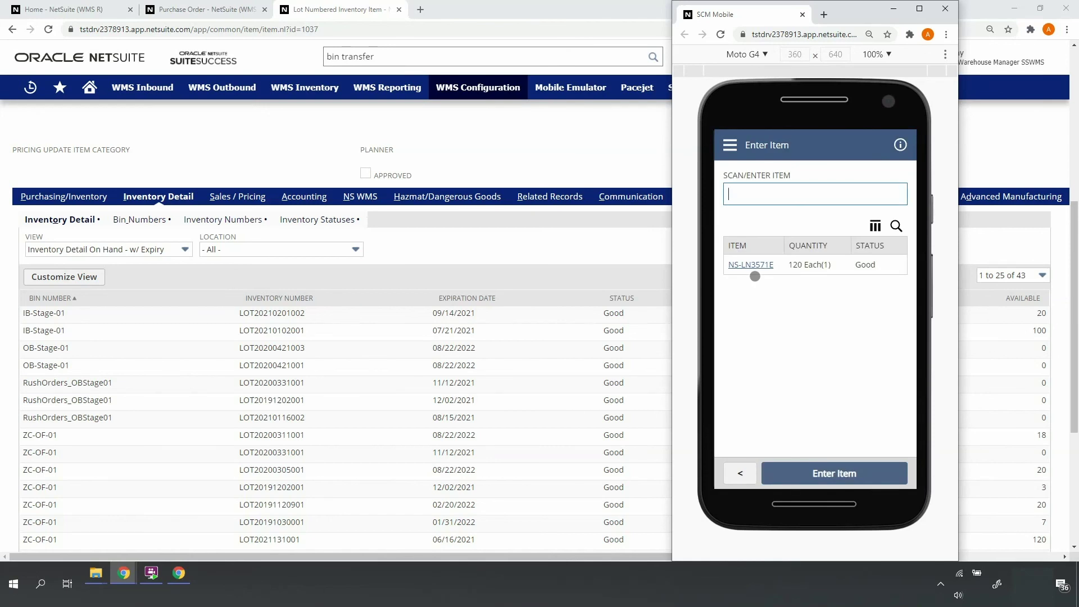
{"action": "left_click", "coordinate": [752, 267]}
{"action": "left_click", "coordinate": [827, 471]}
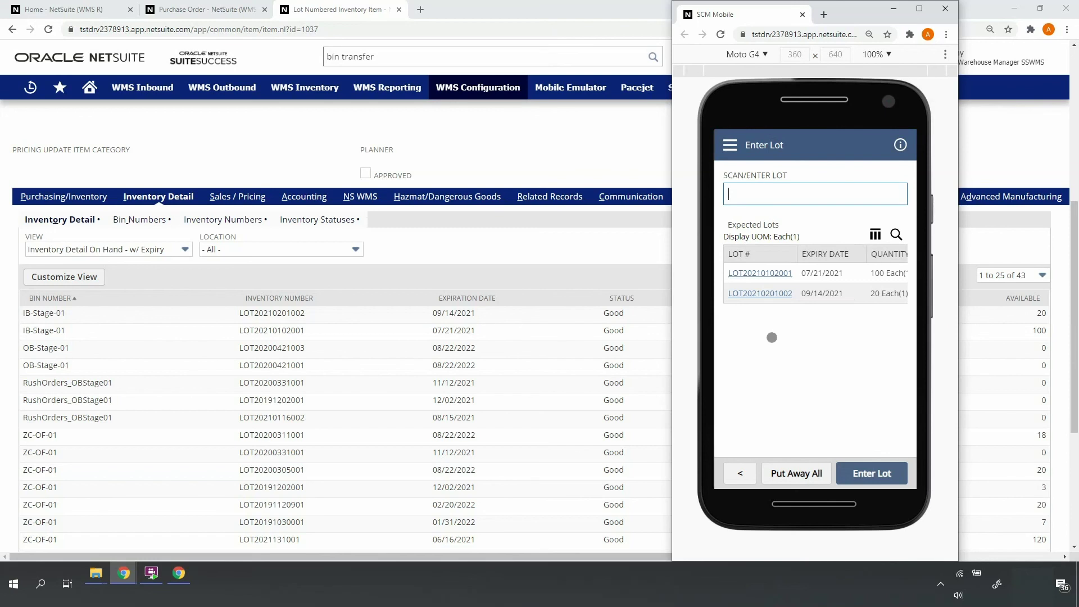
- Put away both NS-LN3571E lots at once into bin ZC-OF-01
{"action": "left_click_drag", "start_coordinate": [775, 265], "coordinate": [807, 235]}
{"action": "left_click_drag", "start_coordinate": [781, 289], "coordinate": [816, 249]}
{"action": "left_click_drag", "start_coordinate": [758, 462], "coordinate": [836, 484]}
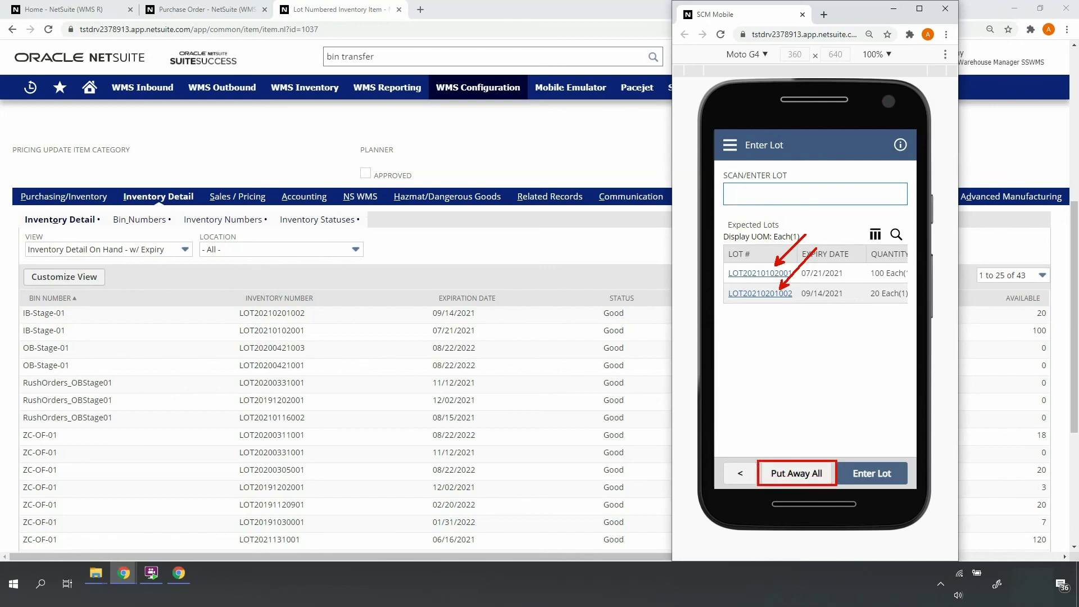
{"action": "key", "text": "Escape"}
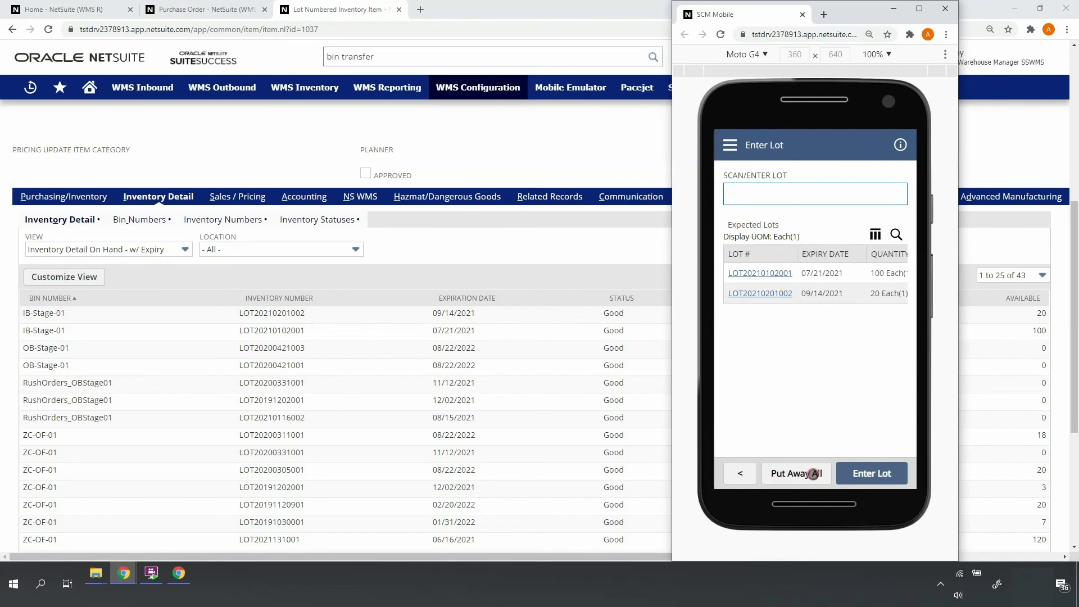
{"action": "left_click", "coordinate": [814, 474]}
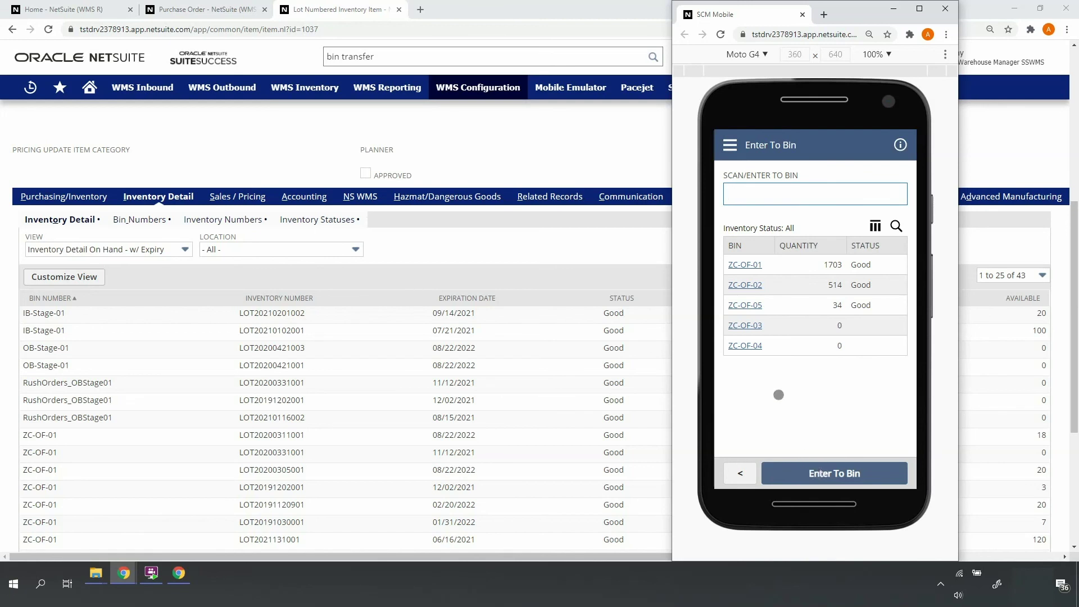
{"action": "left_click", "coordinate": [746, 266]}
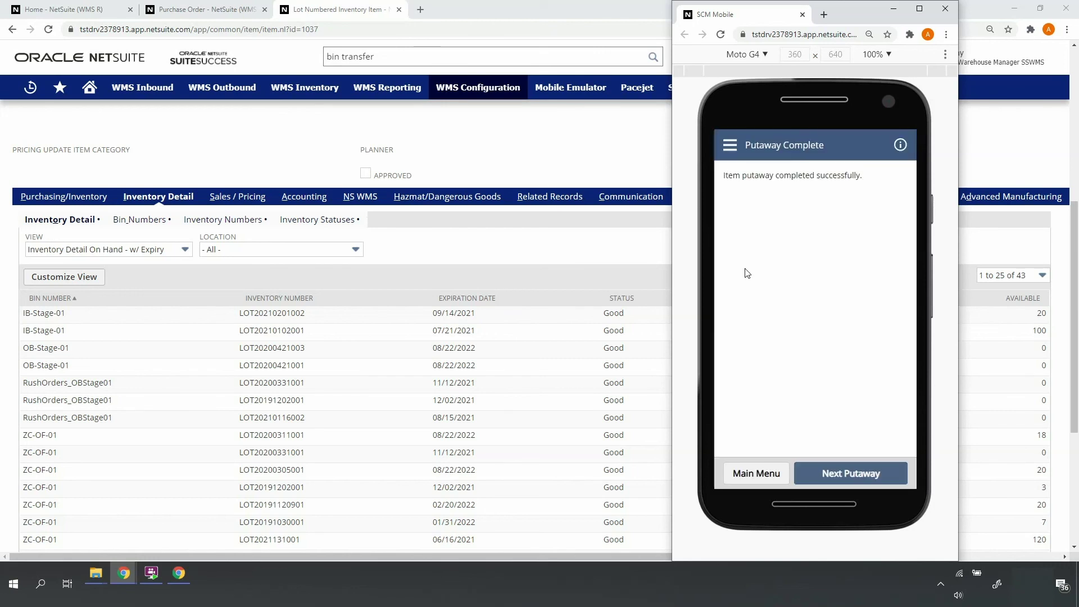
{"action": "left_click", "coordinate": [828, 477]}
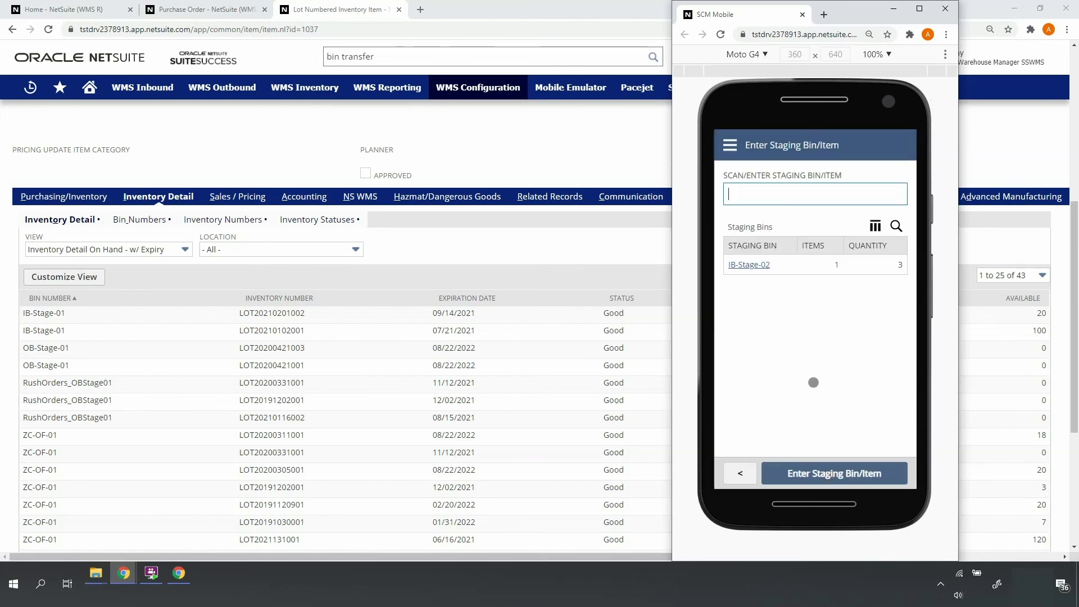
- Select staging bin IB-Stage-02 and item NS-II2468C for putaway
{"action": "left_click", "coordinate": [749, 266]}
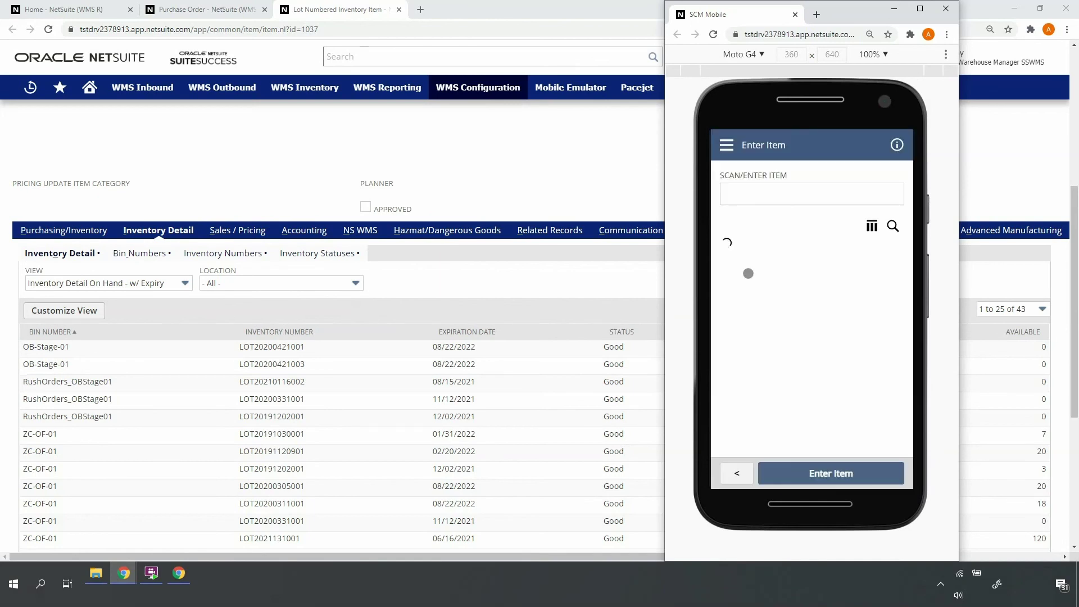
{"action": "left_click", "coordinate": [752, 275]}
{"action": "left_click", "coordinate": [827, 477]}
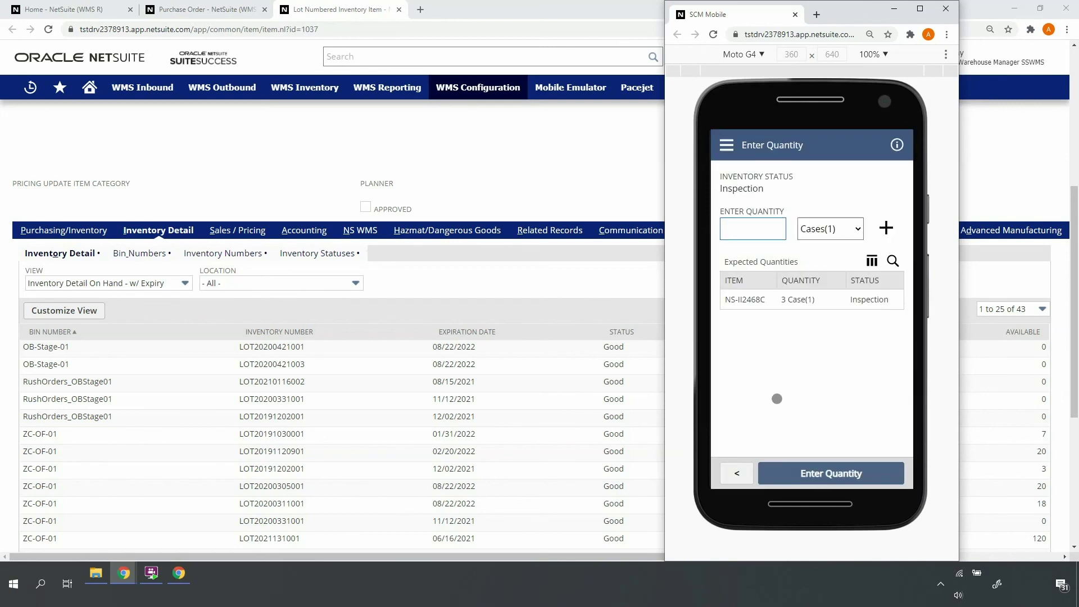
- Confirm 3 cases in Inspection status and send them to QA-Inspect-Bin
{"action": "left_click_drag", "start_coordinate": [847, 289], "coordinate": [898, 307]}
{"action": "key", "text": "Escape"}
{"action": "left_click", "coordinate": [840, 475]}
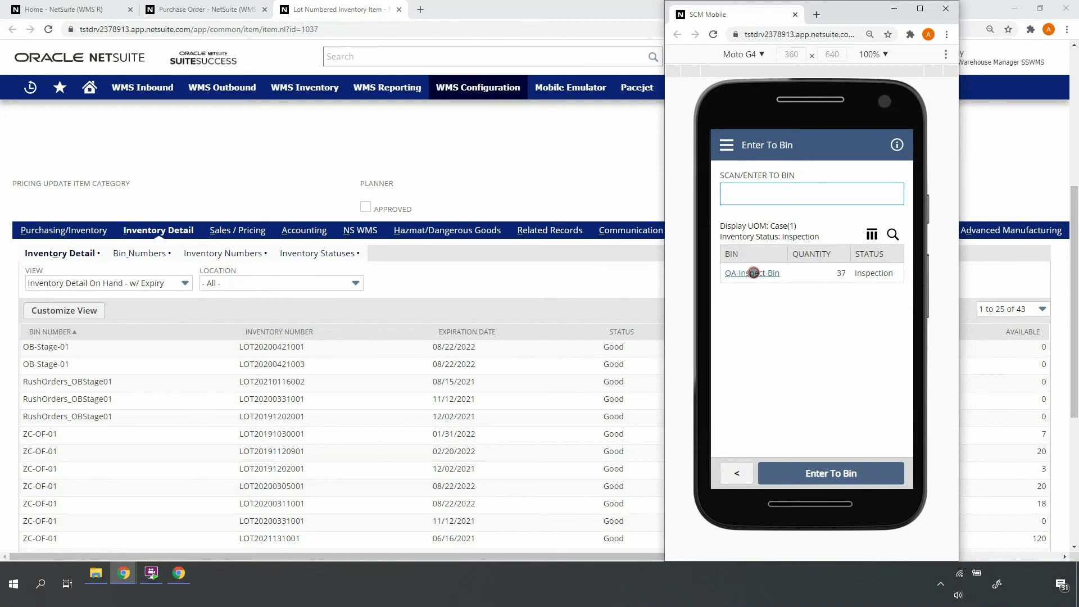
{"action": "left_click", "coordinate": [754, 274]}
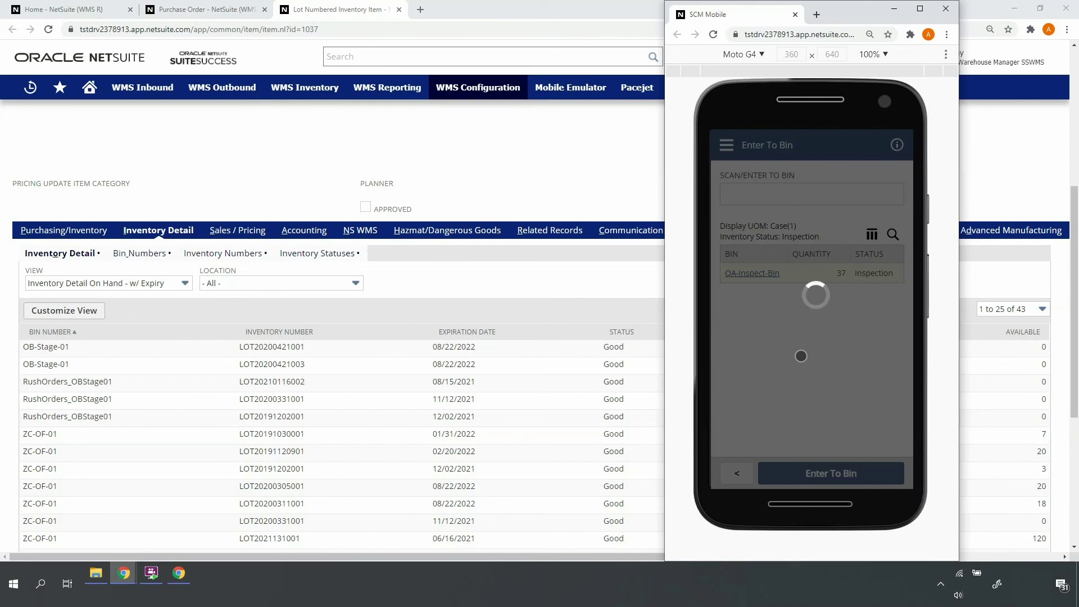